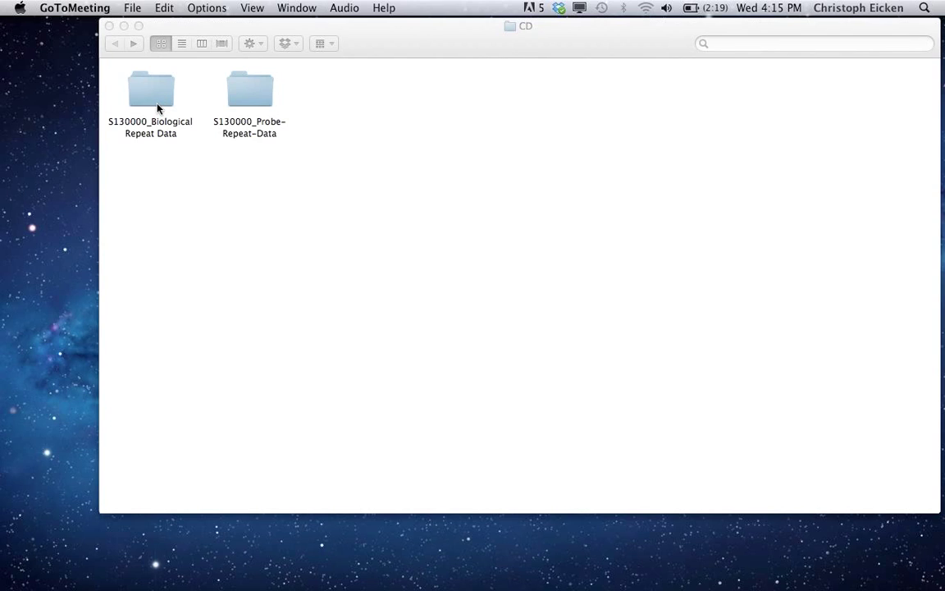
Select the S130000_Biological Repeat Data folder in the CD window.
{"action": "left_click", "coordinate": [157, 105]}
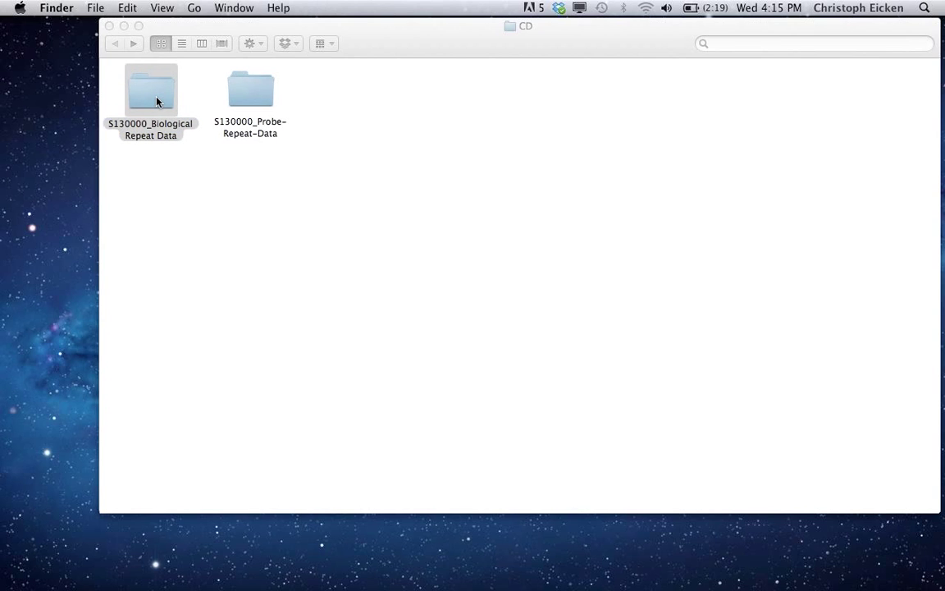
Open the S130000_Biological Repeat Data folder, expand Chip01 and scroll down to its files.
{"action": "double_click", "coordinate": [158, 102]}
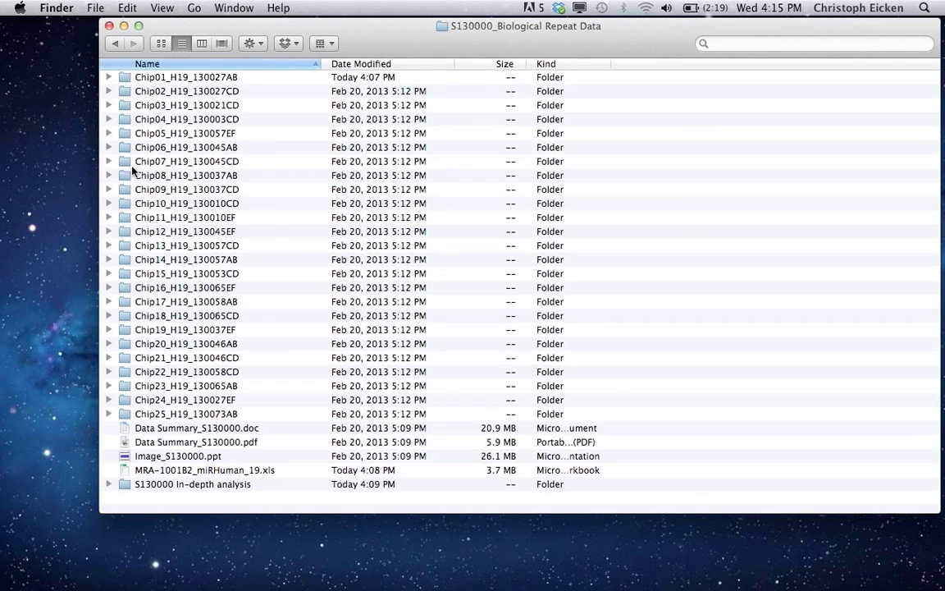
{"action": "left_click", "coordinate": [109, 77]}
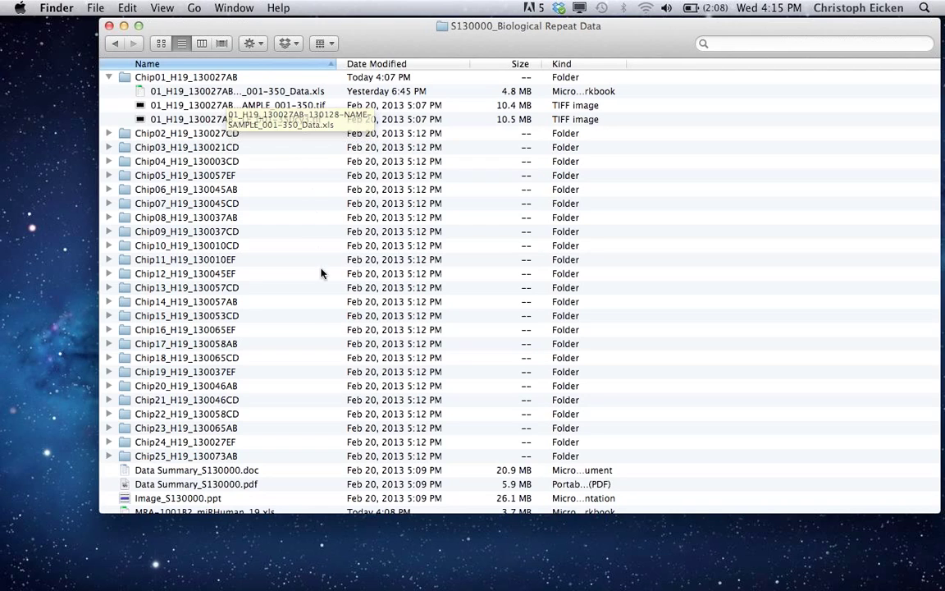
{"action": "scroll", "coordinate": [314, 353], "scroll_direction": "down", "scroll_amount": 1}
{"action": "scroll", "coordinate": [314, 354], "scroll_direction": "down", "scroll_amount": 1}
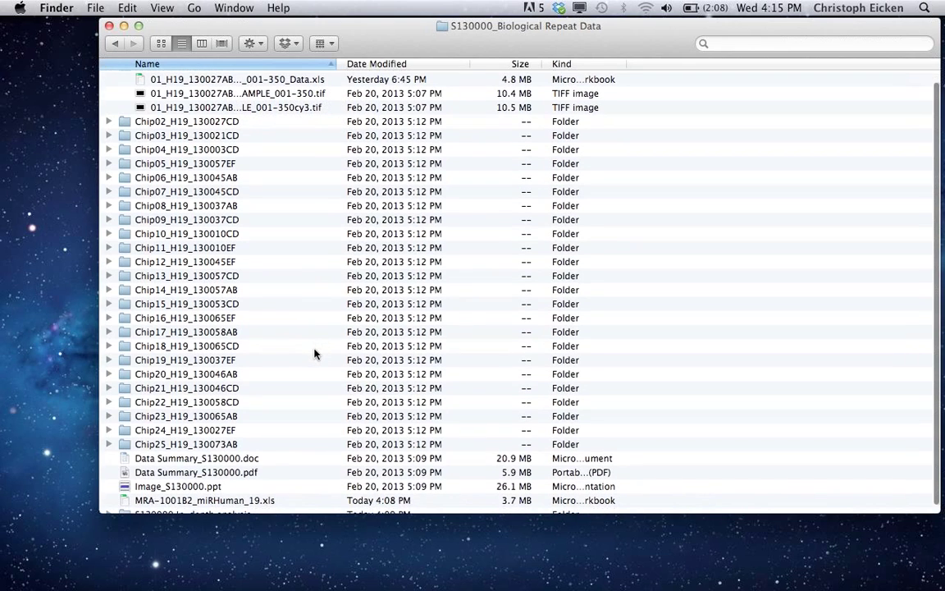
{"action": "scroll", "coordinate": [314, 354], "scroll_direction": "down", "scroll_amount": 2}
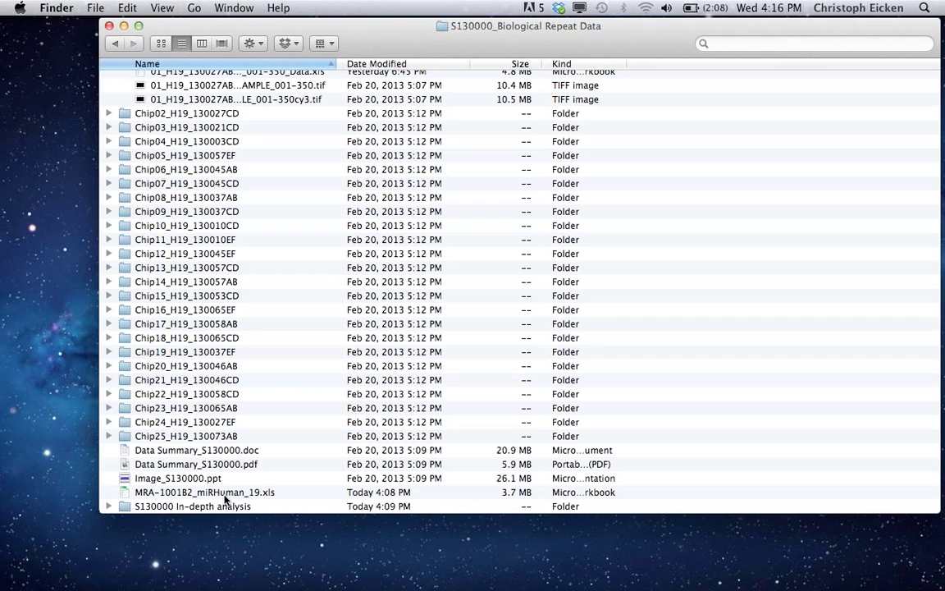
Open MRA-1001B2_miRHuman_19.xls with macros disabled, view its Sequence List, Array Layout and Data Layout sheets, then minimize it.
{"action": "double_click", "coordinate": [224, 495]}
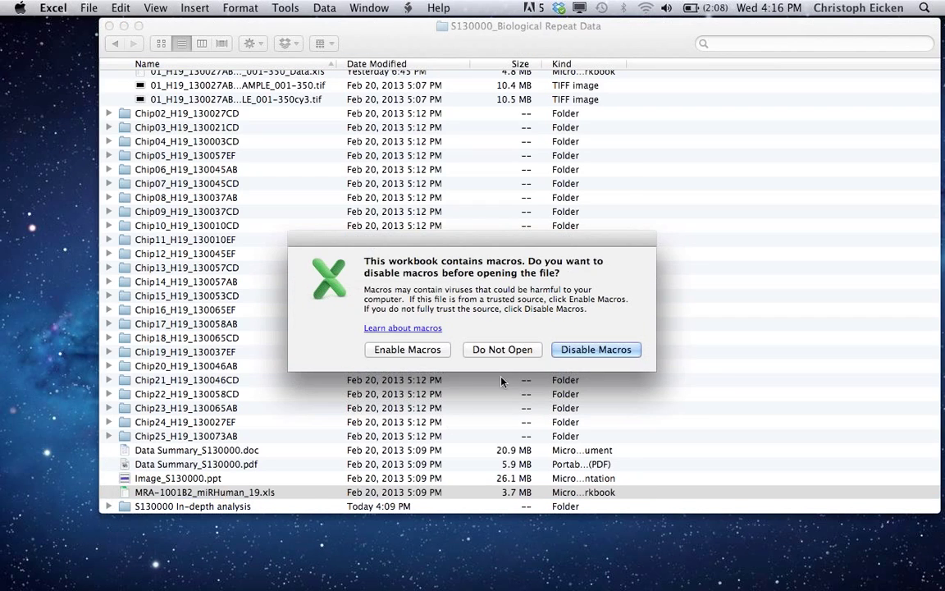
{"action": "left_click", "coordinate": [582, 350]}
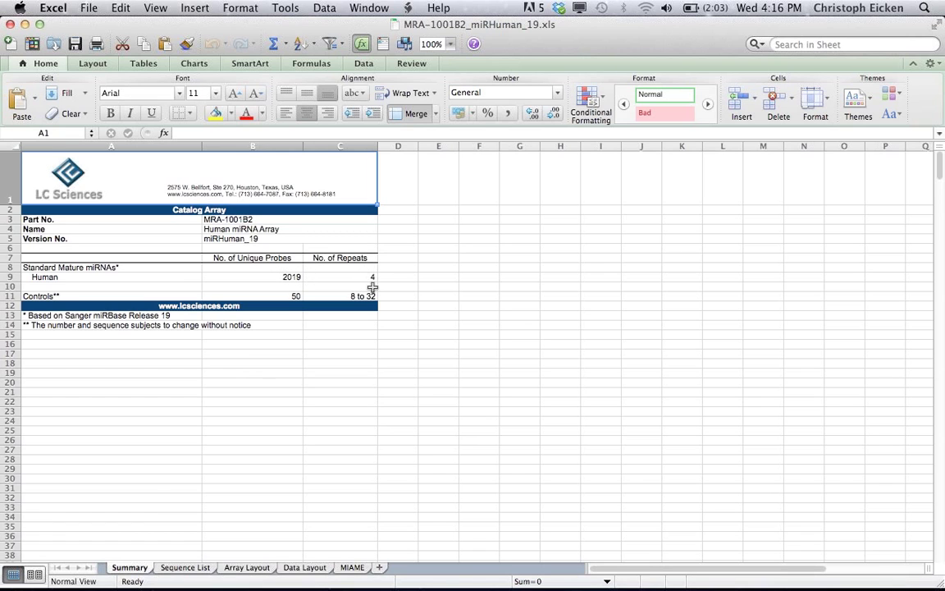
{"action": "left_click", "coordinate": [182, 567]}
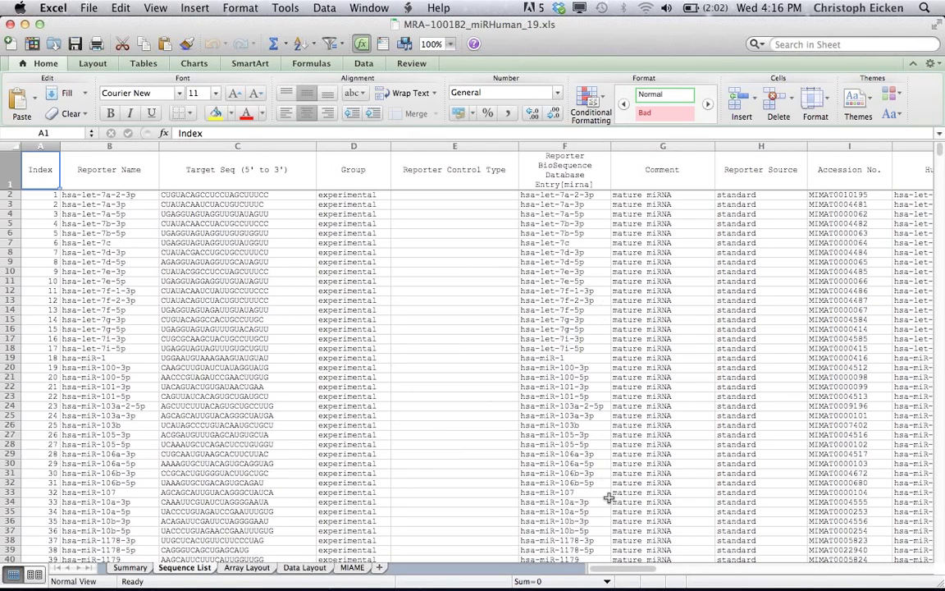
{"action": "left_click", "coordinate": [247, 568]}
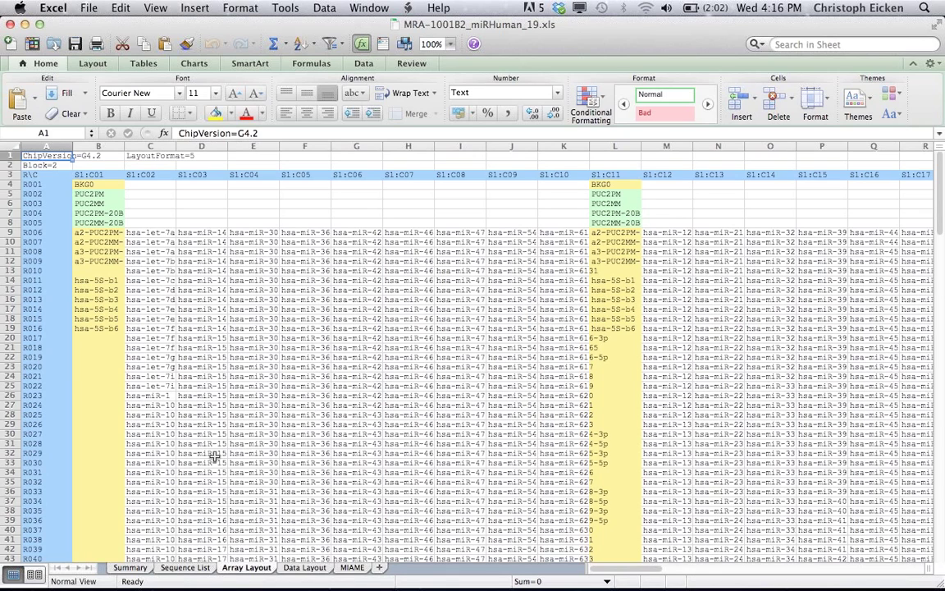
{"action": "left_click", "coordinate": [305, 568]}
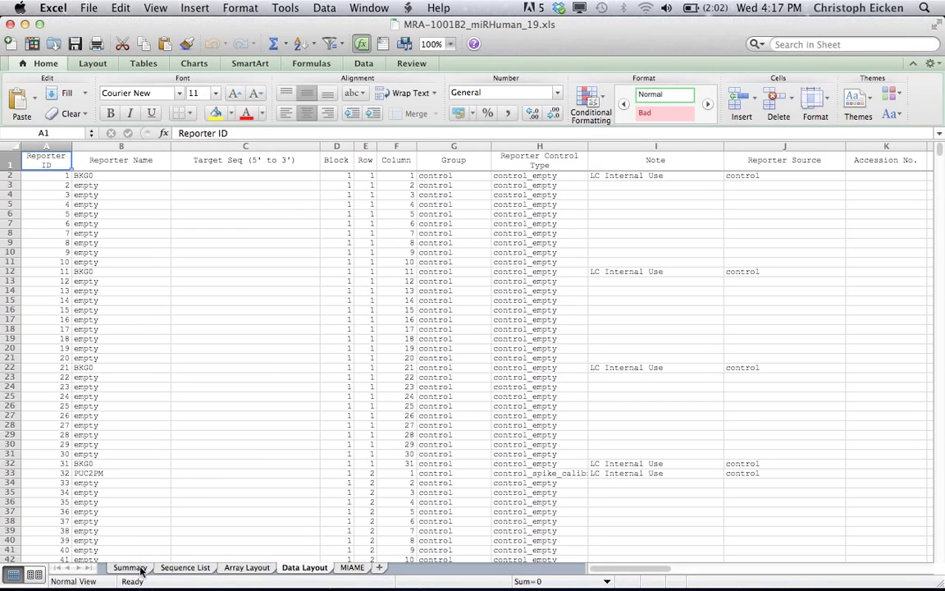
{"action": "left_click", "coordinate": [10, 24]}
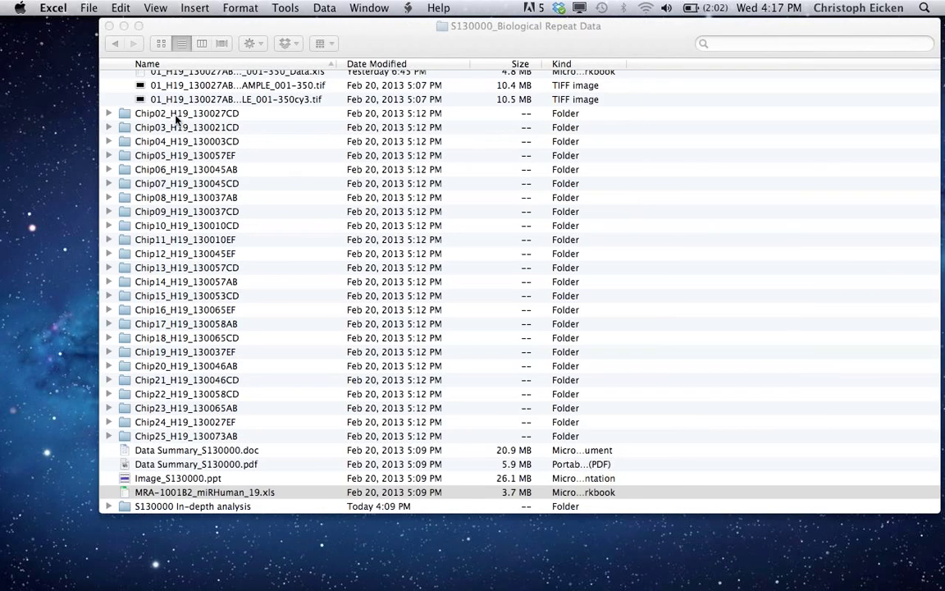
Open Chip01's Data.xls workbook full-screen and scroll through its first sheet.
{"action": "scroll", "coordinate": [175, 120], "scroll_direction": "up", "scroll_amount": 2}
{"action": "left_click", "coordinate": [197, 96]}
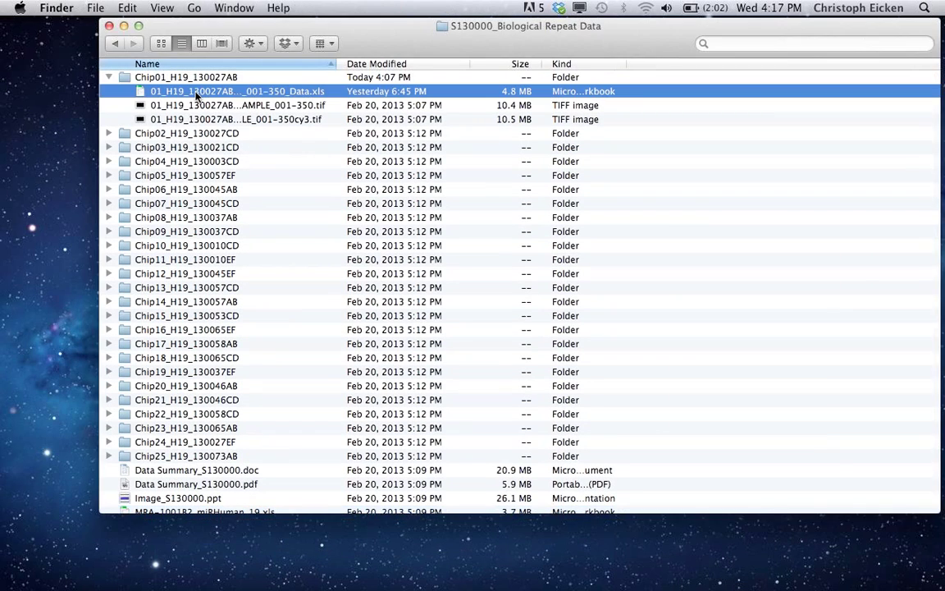
{"action": "double_click", "coordinate": [197, 96]}
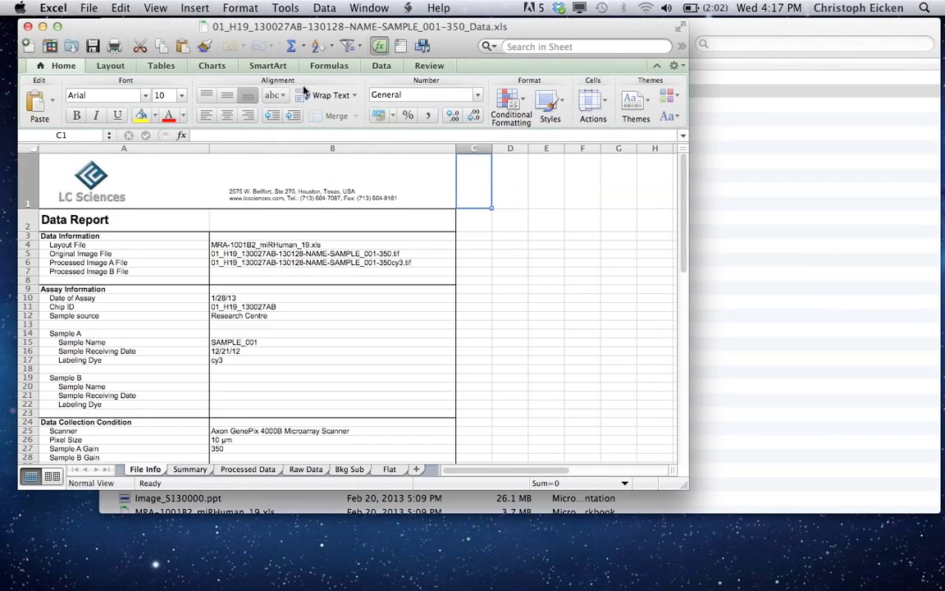
{"action": "left_click", "coordinate": [57, 26]}
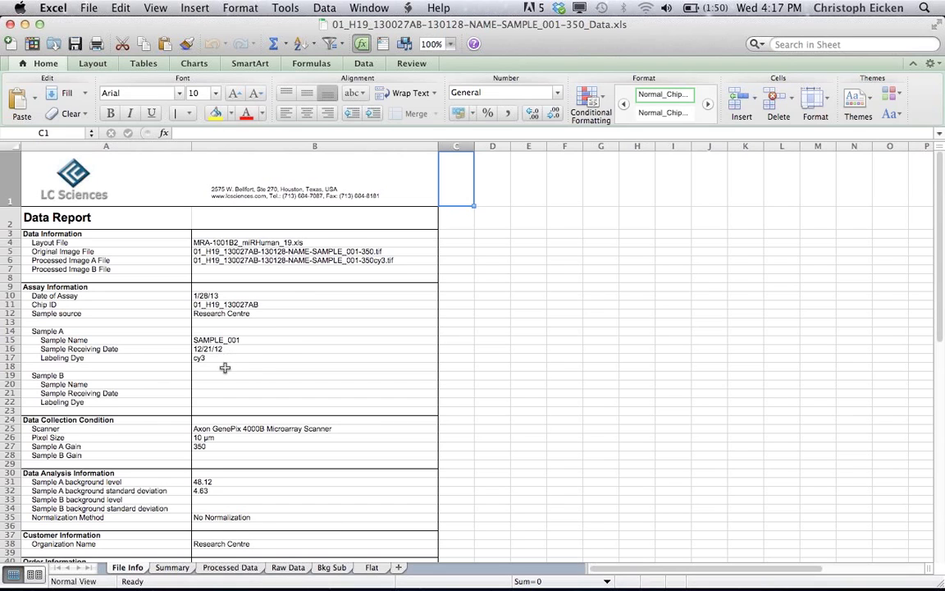
{"action": "scroll", "coordinate": [212, 484], "scroll_direction": "down", "scroll_amount": 5}
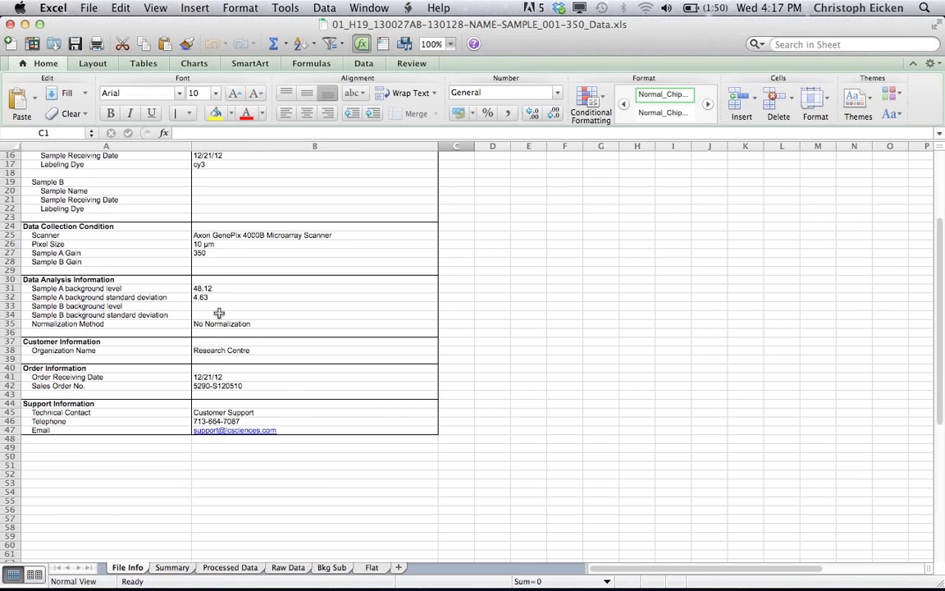
{"action": "scroll", "coordinate": [259, 298], "scroll_direction": "up", "scroll_amount": 5}
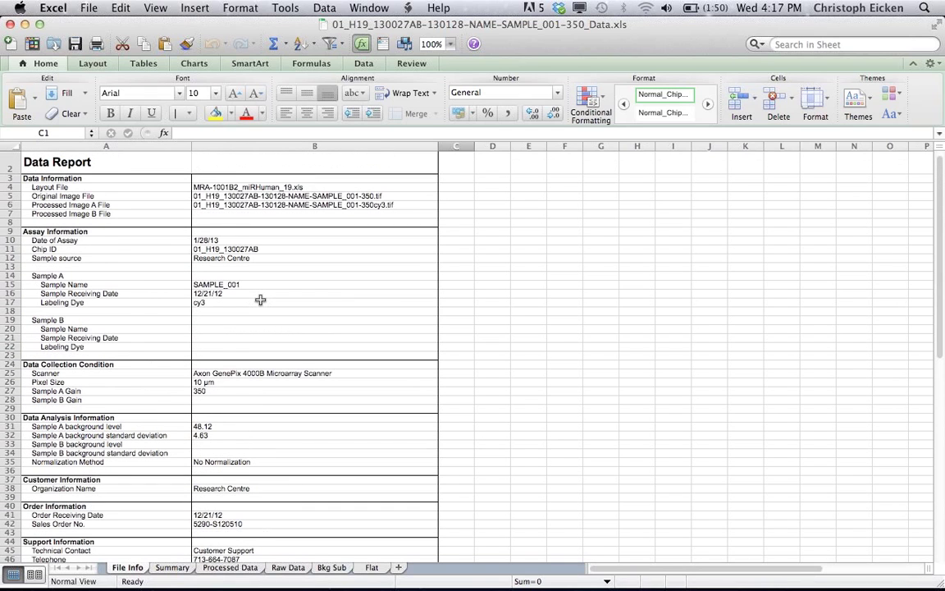
Review the Summary, Processed Data, Raw Data, Bkg Sub, Flat and File Info sheets, ending on Raw Data.
{"action": "left_click", "coordinate": [171, 567]}
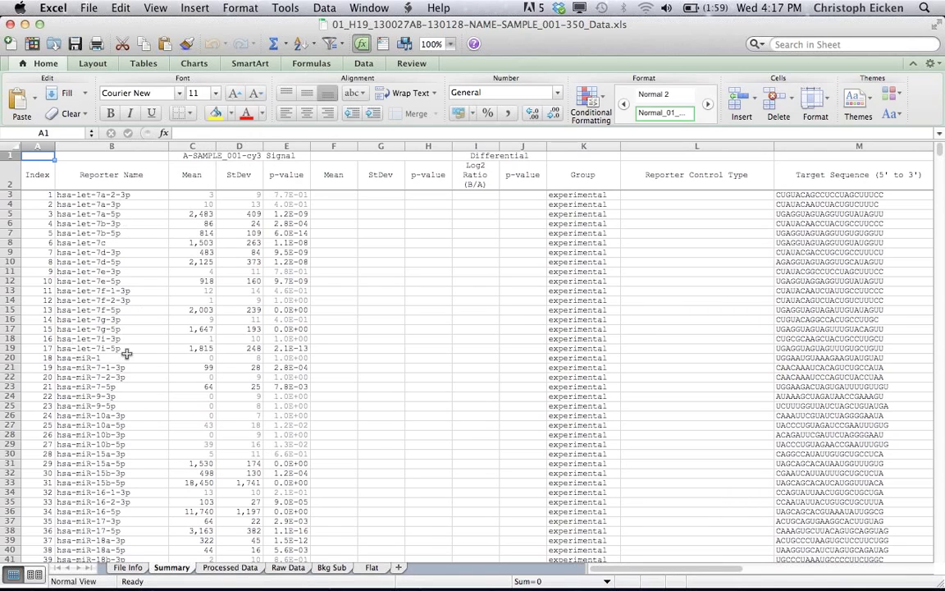
{"action": "left_click", "coordinate": [233, 568]}
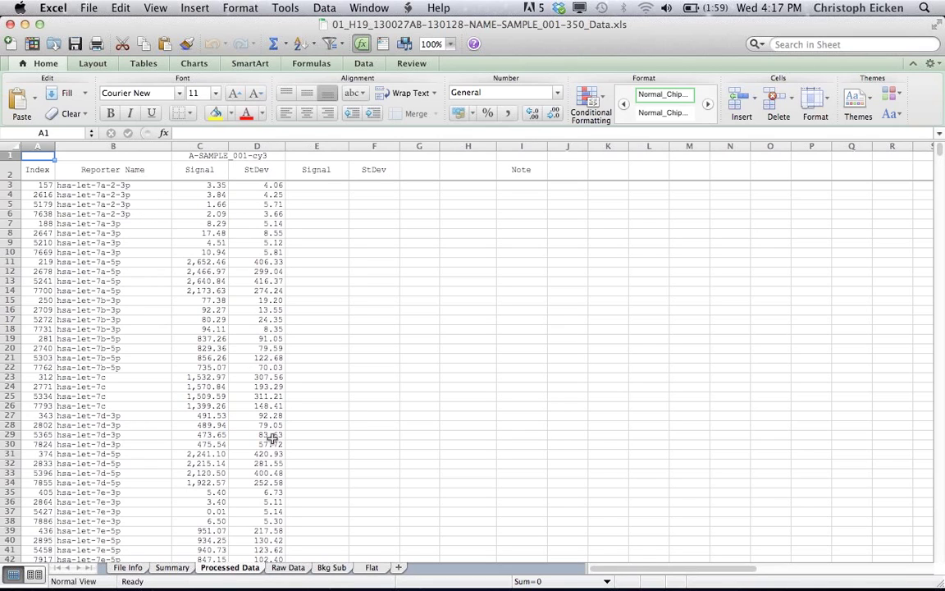
{"action": "left_click", "coordinate": [287, 568]}
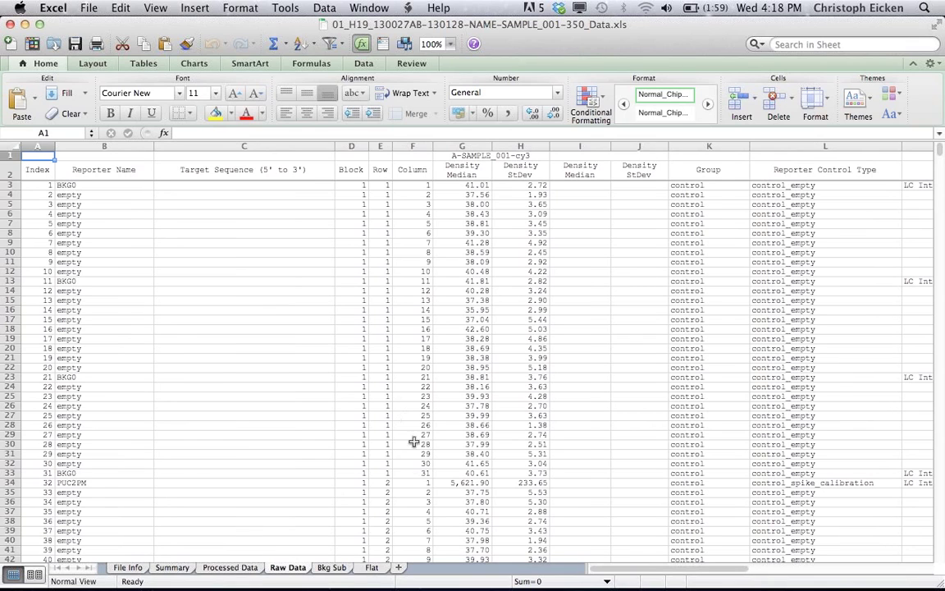
{"action": "left_click", "coordinate": [332, 568]}
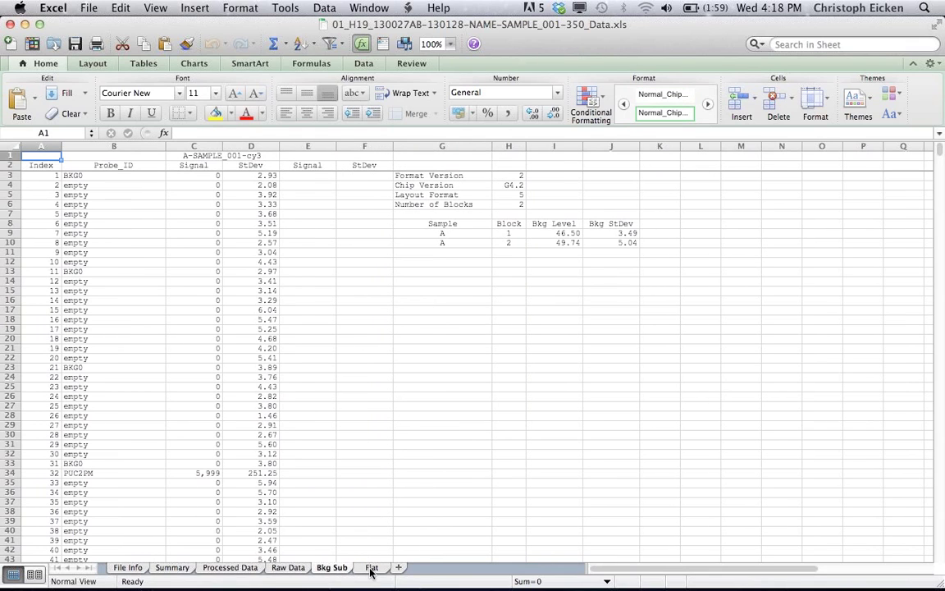
{"action": "left_click", "coordinate": [371, 568]}
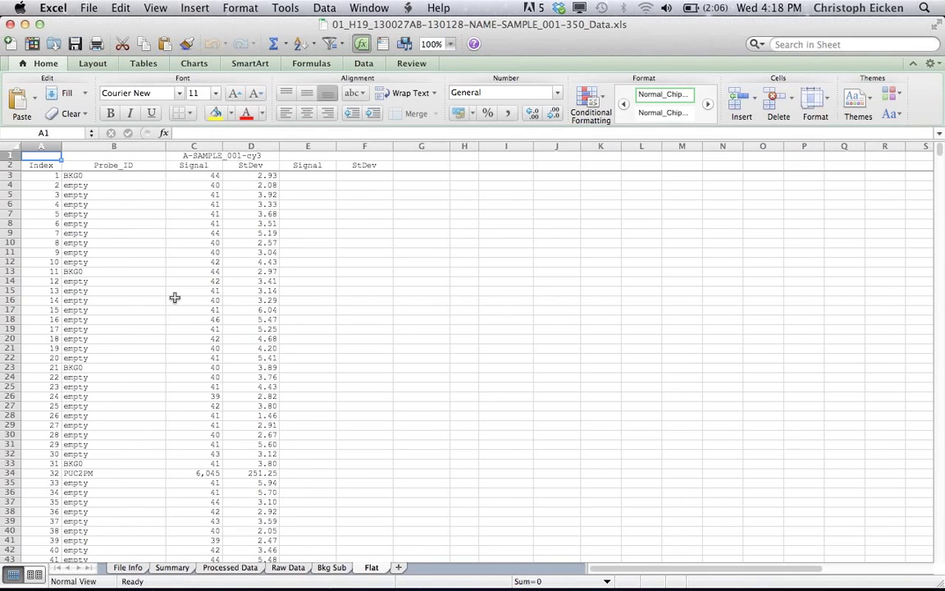
{"action": "left_click", "coordinate": [127, 567]}
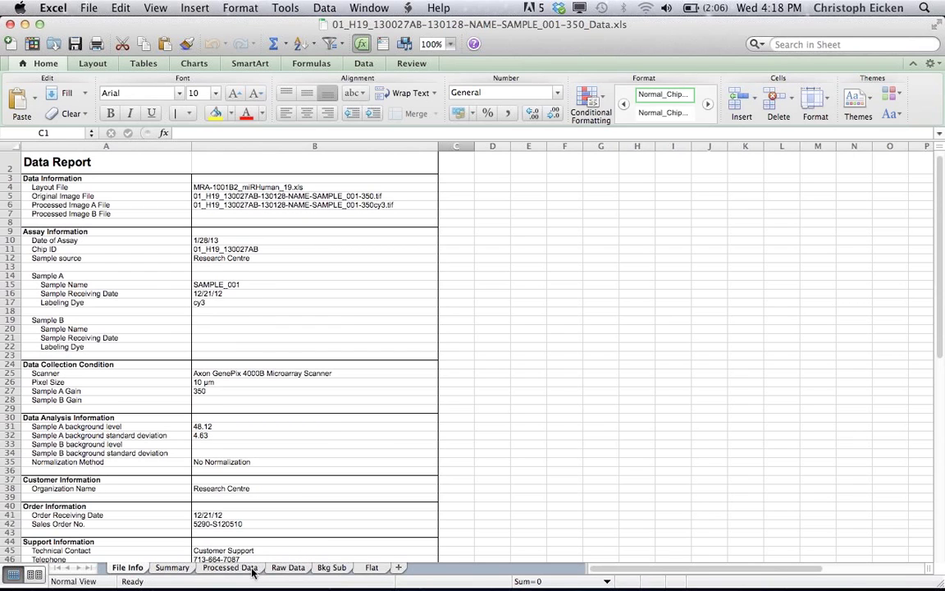
{"action": "left_click", "coordinate": [286, 568]}
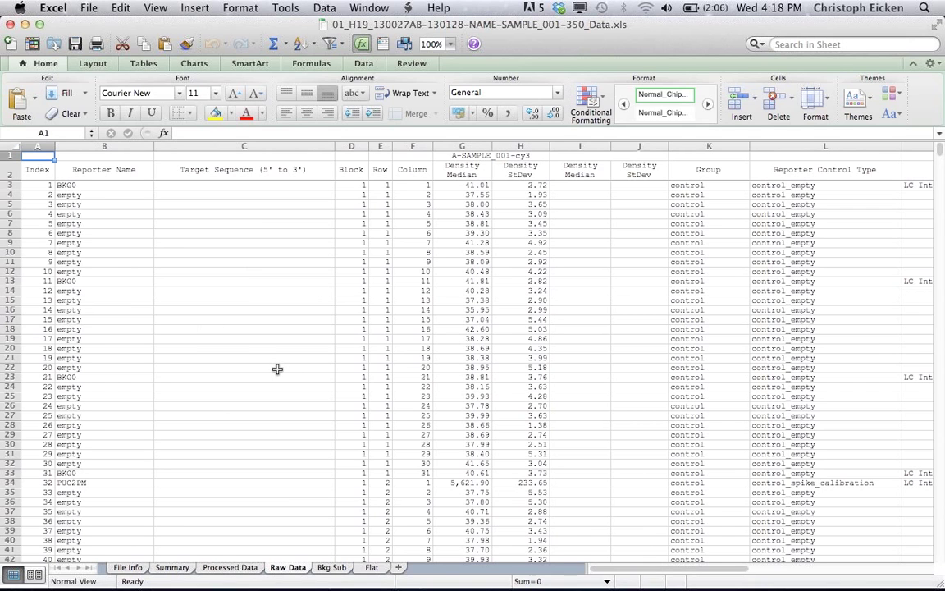
Minimize both workbooks, collapse Chip01 and open the S130000 In-depth analysis folder.
{"action": "left_click", "coordinate": [24, 24]}
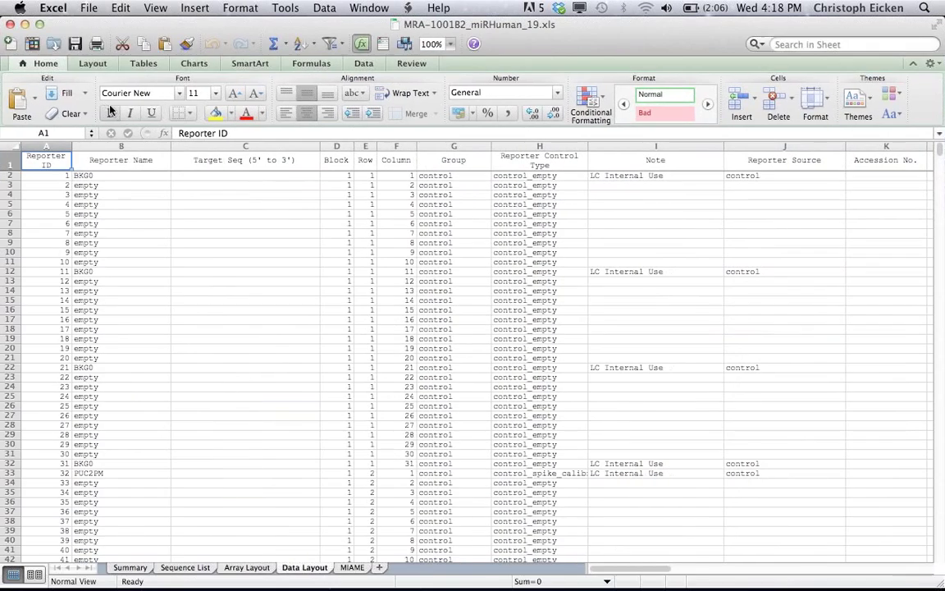
{"action": "left_click", "coordinate": [25, 24]}
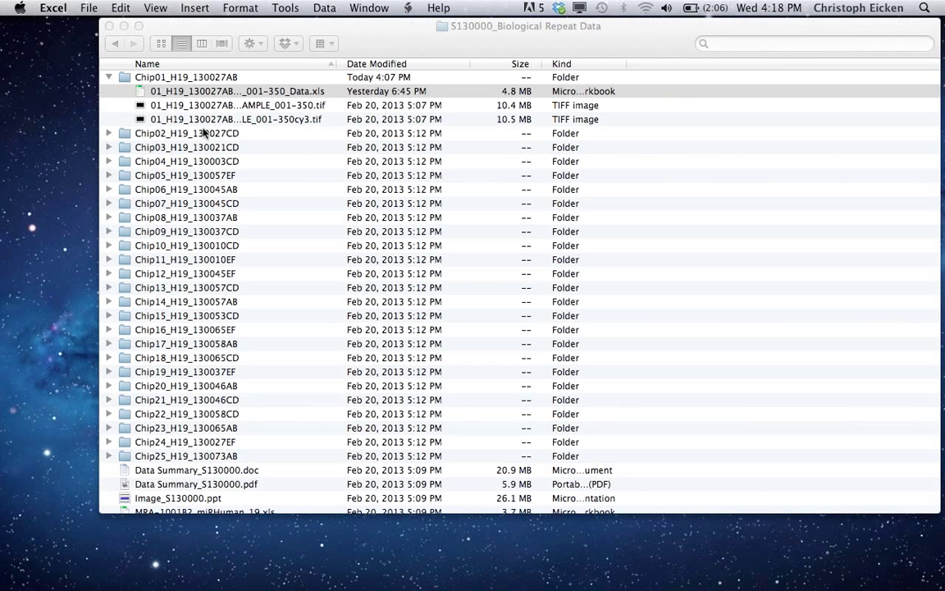
{"action": "left_click", "coordinate": [109, 76]}
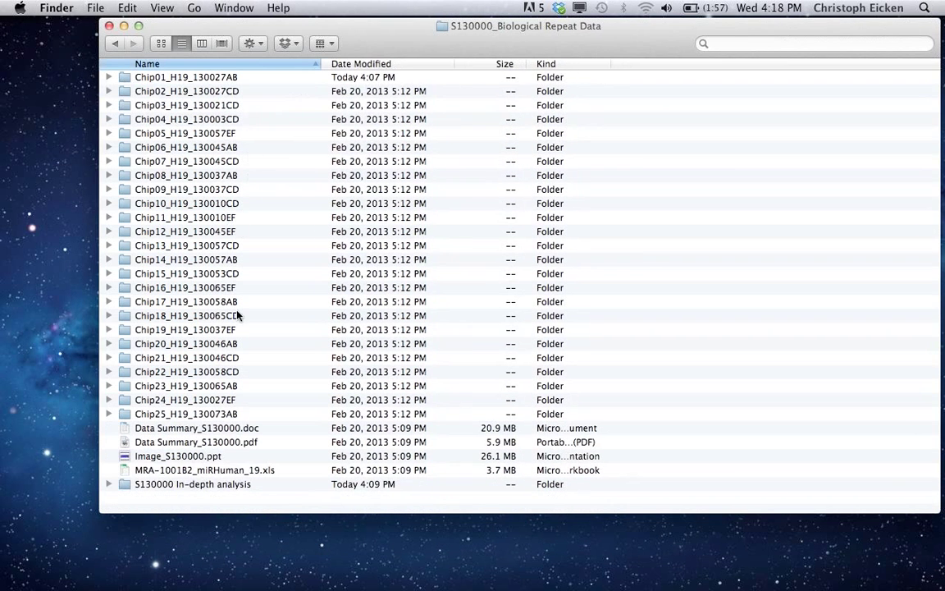
{"action": "double_click", "coordinate": [165, 485]}
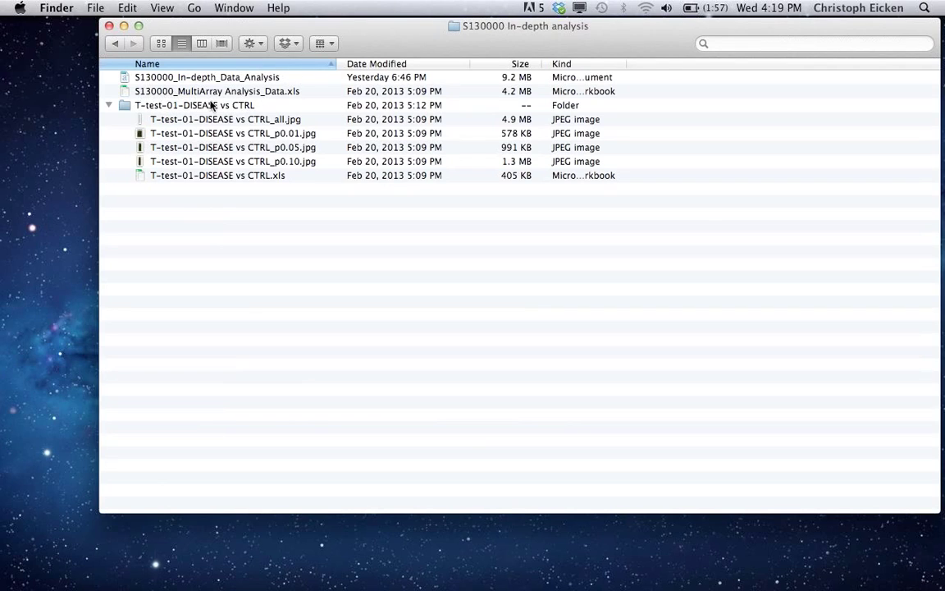
Open S130000_MultiArray Analysis_Data.xls, inspect cell C9, then view the Normalized Data sheet.
{"action": "double_click", "coordinate": [269, 91]}
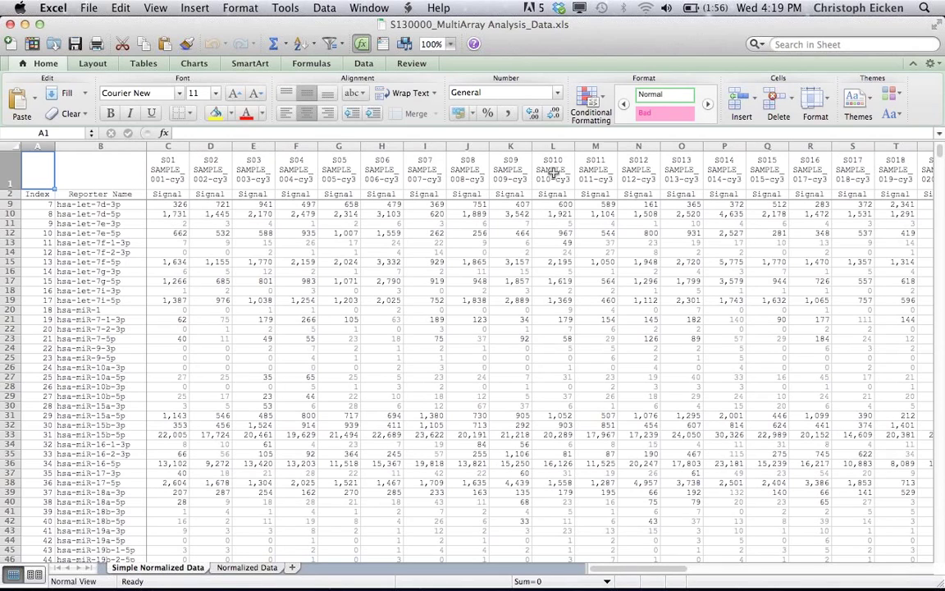
{"action": "left_click", "coordinate": [166, 204]}
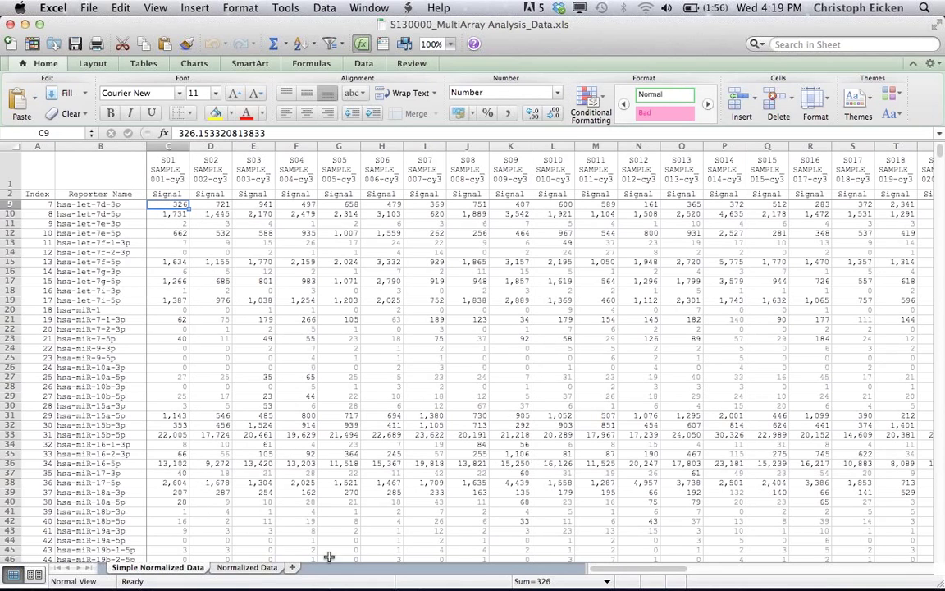
{"action": "left_click", "coordinate": [254, 567]}
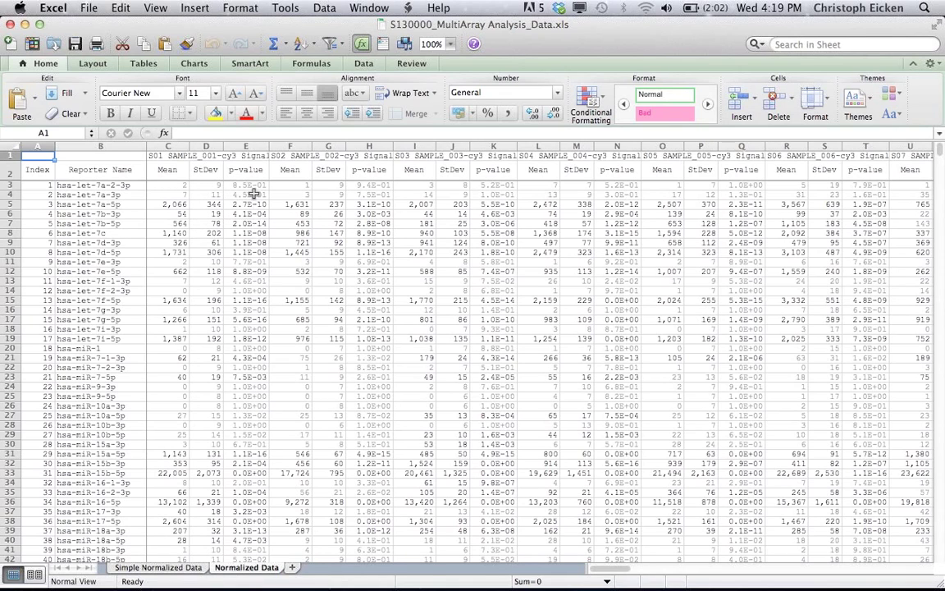
Return to the Simple Normalized Data sheet with per-sample Signal values.
{"action": "left_click", "coordinate": [160, 568]}
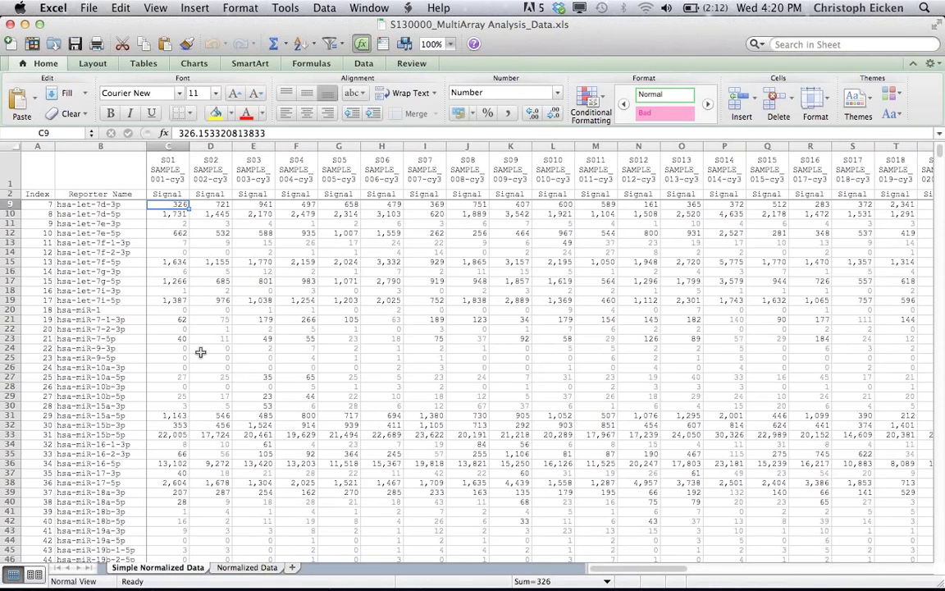
Close the MultiArray workbook and select the S130000_In-depth_Data_Analysis report in Finder.
{"action": "left_click", "coordinate": [10, 25]}
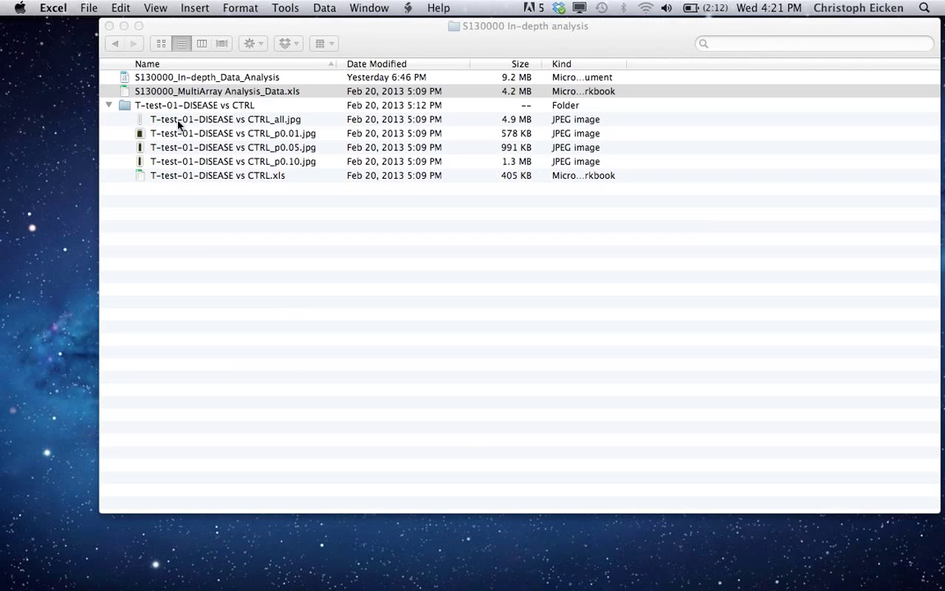
{"action": "left_click", "coordinate": [196, 79]}
Open S130000_In-depth_Data_Analysis.docx and scroll past the T-test DISEASE vs CTRL table to the heatmap.
{"action": "double_click", "coordinate": [195, 78]}
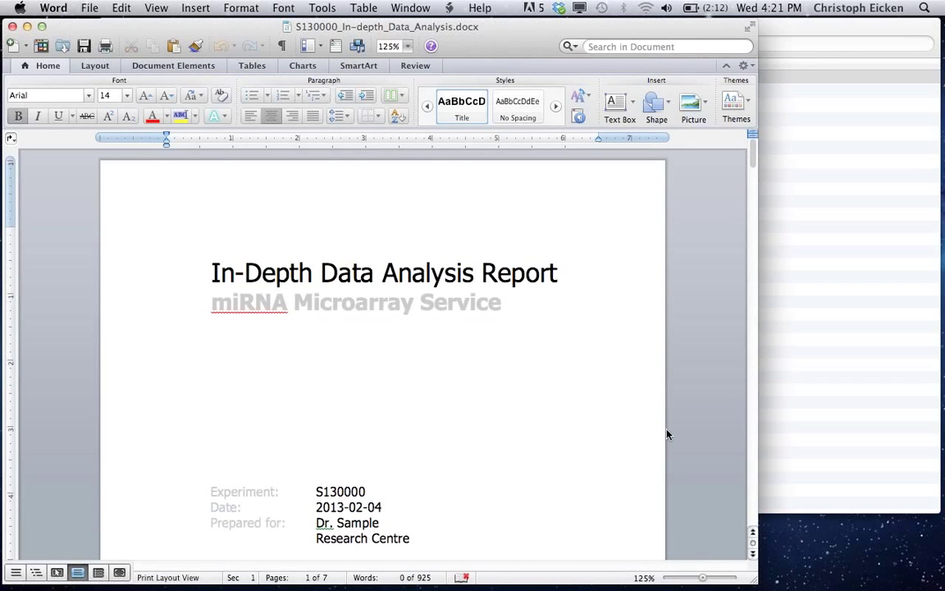
{"action": "scroll", "coordinate": [667, 435], "scroll_direction": "down", "scroll_amount": 10}
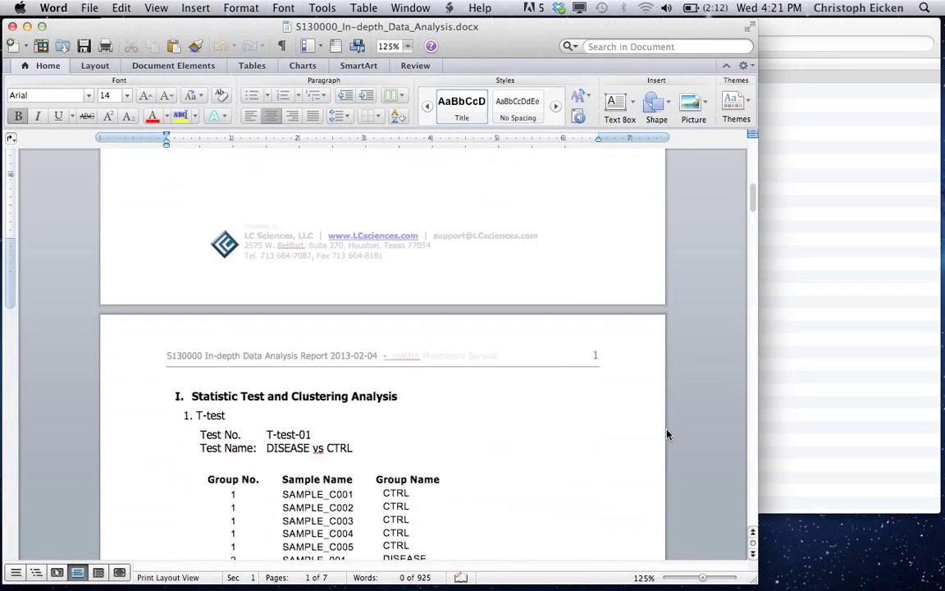
{"action": "scroll", "coordinate": [667, 435], "scroll_direction": "down", "scroll_amount": 3}
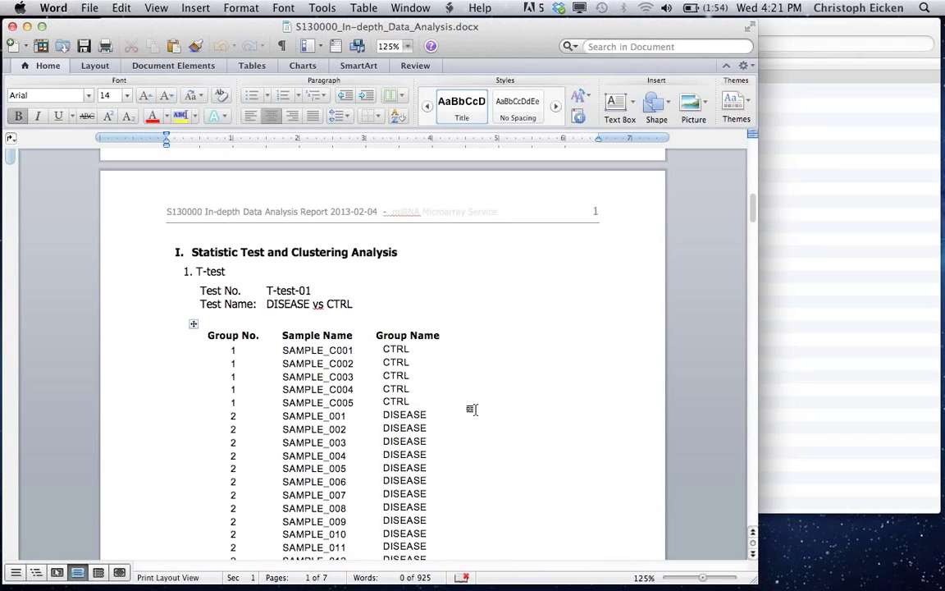
{"action": "scroll", "coordinate": [689, 427], "scroll_direction": "down", "scroll_amount": 3}
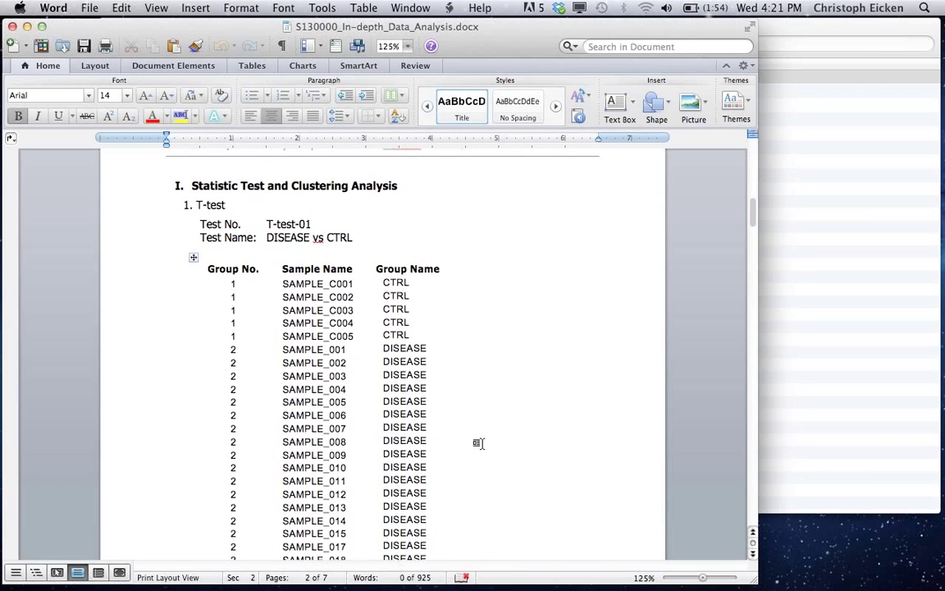
{"action": "scroll", "coordinate": [479, 441], "scroll_direction": "down", "scroll_amount": 1}
{"action": "scroll", "coordinate": [479, 443], "scroll_direction": "down", "scroll_amount": 5}
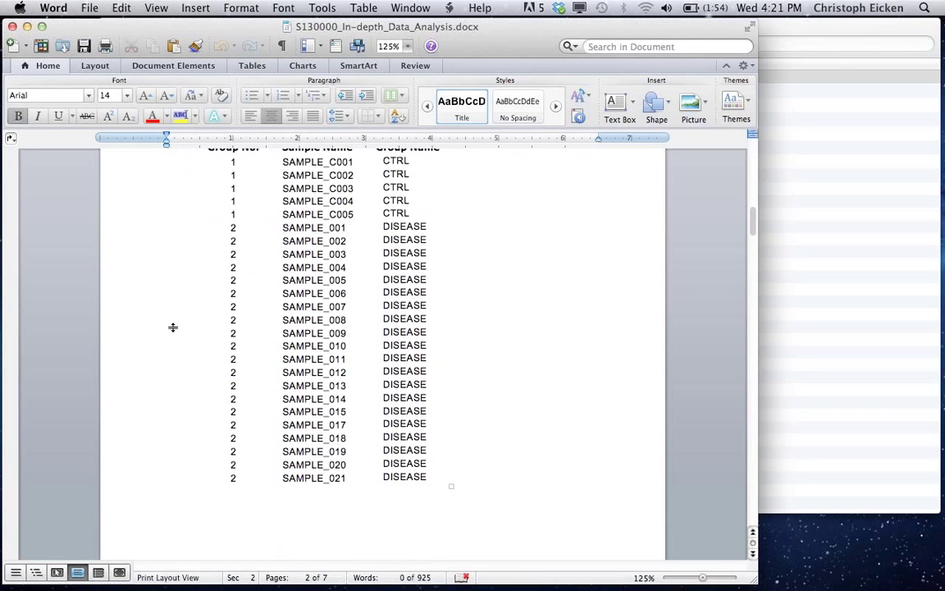
{"action": "scroll", "coordinate": [627, 473], "scroll_direction": "up", "scroll_amount": 4}
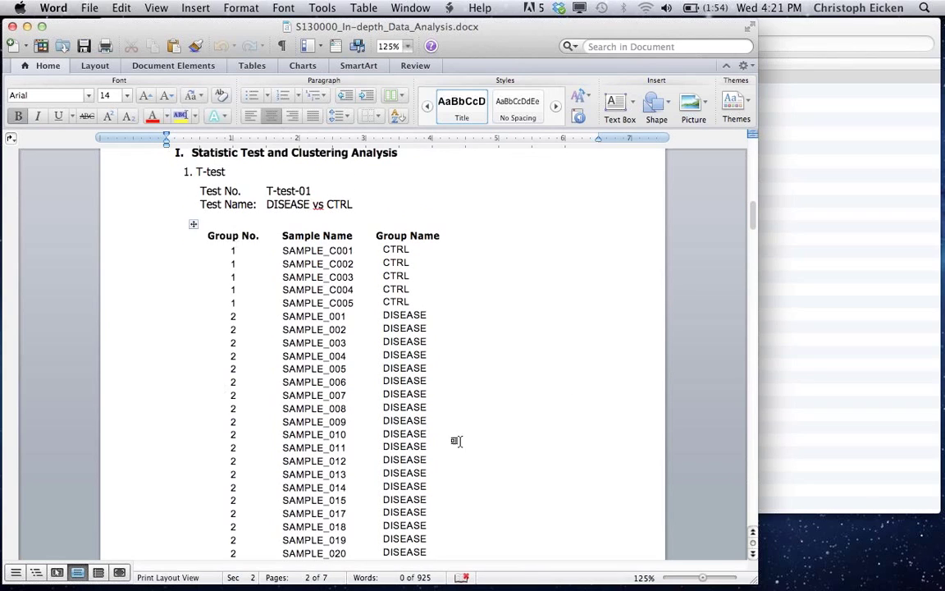
{"action": "scroll", "coordinate": [612, 411], "scroll_direction": "down", "scroll_amount": 20}
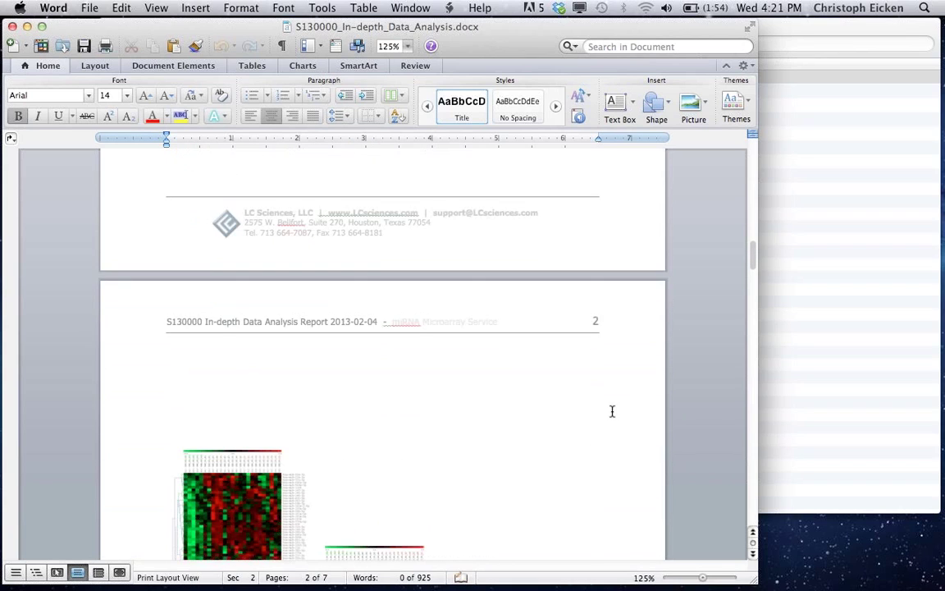
Select and deselect the p-value < 0.10 heatmap, then scroll to the < 0.05 and < 0.01 heatmaps.
{"action": "scroll", "coordinate": [612, 411], "scroll_direction": "down", "scroll_amount": 5}
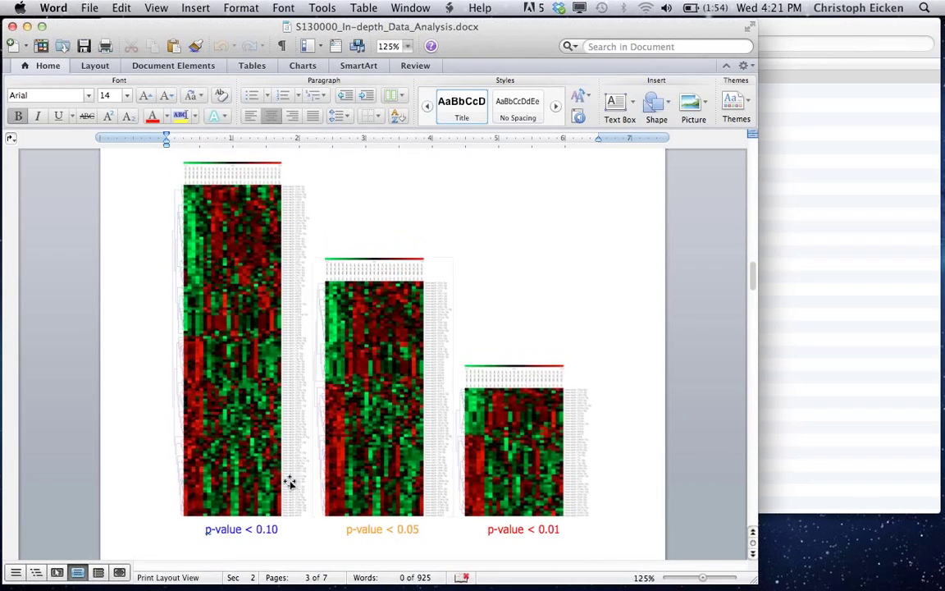
{"action": "left_click", "coordinate": [251, 489]}
{"action": "left_click", "coordinate": [264, 529]}
{"action": "left_click", "coordinate": [200, 362]}
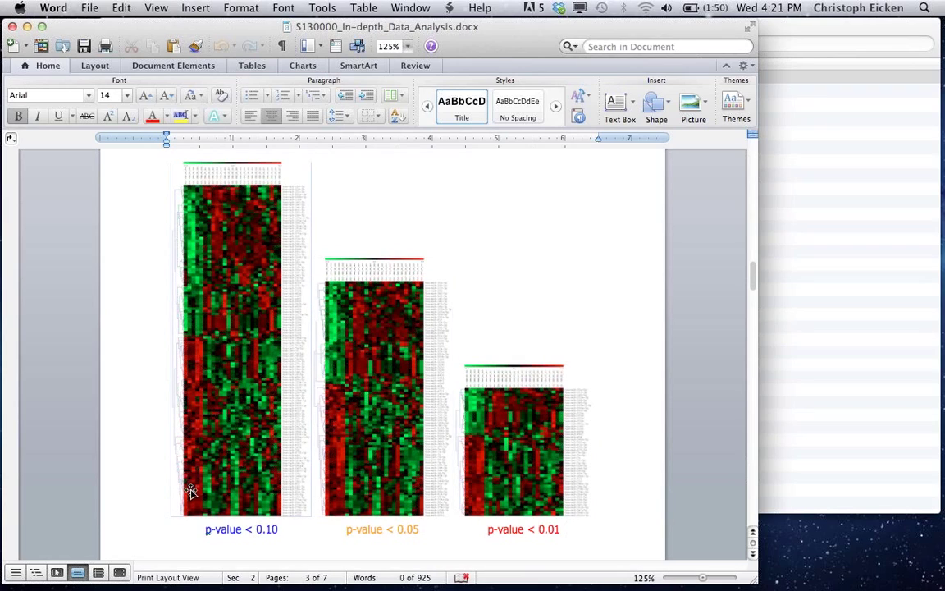
{"action": "left_click", "coordinate": [373, 328]}
{"action": "scroll", "coordinate": [679, 426], "scroll_direction": "down", "scroll_amount": 5}
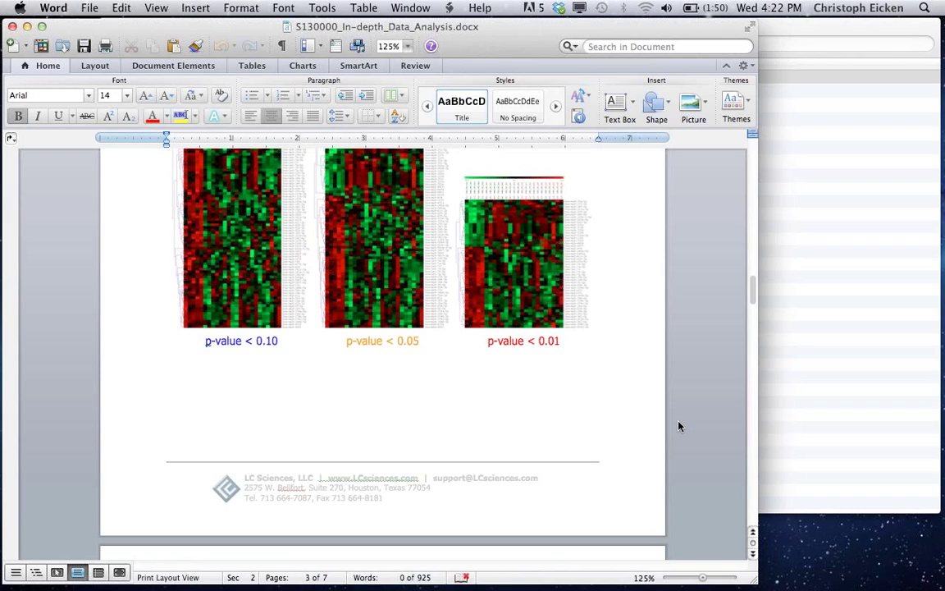
Scroll through the page 3 significant-miRNA table, from p-value 1.79E-08, then back to its top.
{"action": "scroll", "coordinate": [679, 426], "scroll_direction": "down", "scroll_amount": 10}
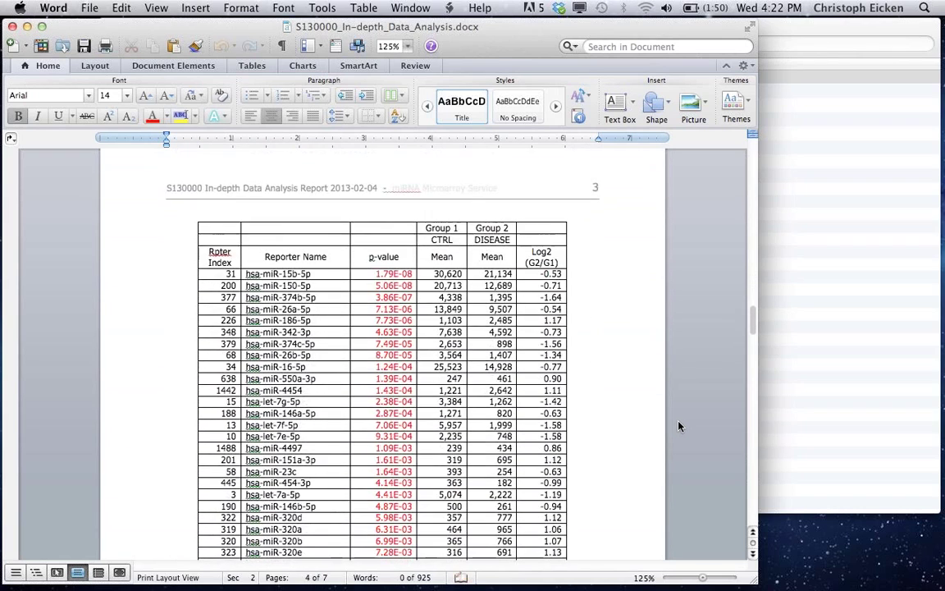
{"action": "scroll", "coordinate": [679, 426], "scroll_direction": "down", "scroll_amount": 1}
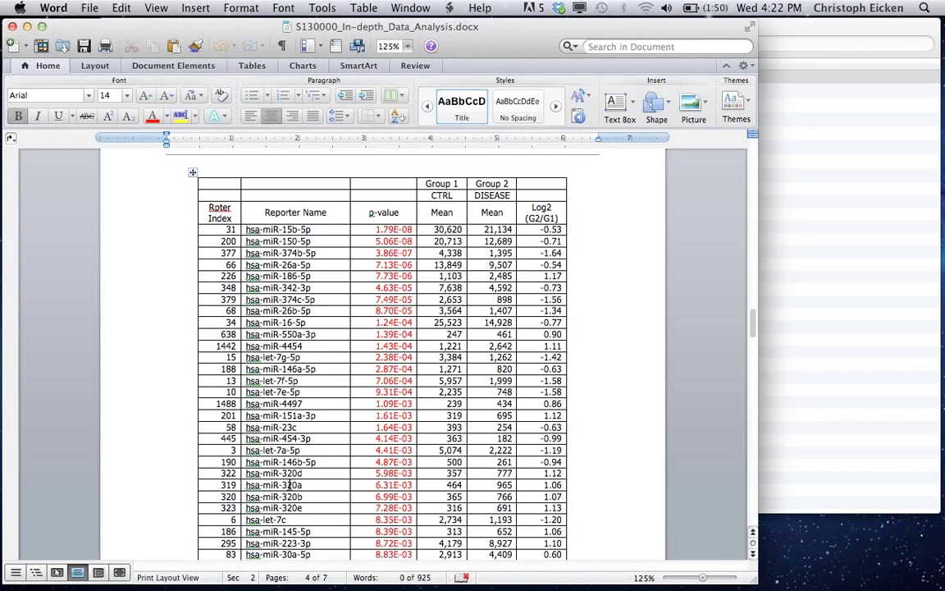
{"action": "scroll", "coordinate": [655, 454], "scroll_direction": "down", "scroll_amount": 2}
{"action": "scroll", "coordinate": [655, 453], "scroll_direction": "down", "scroll_amount": 15}
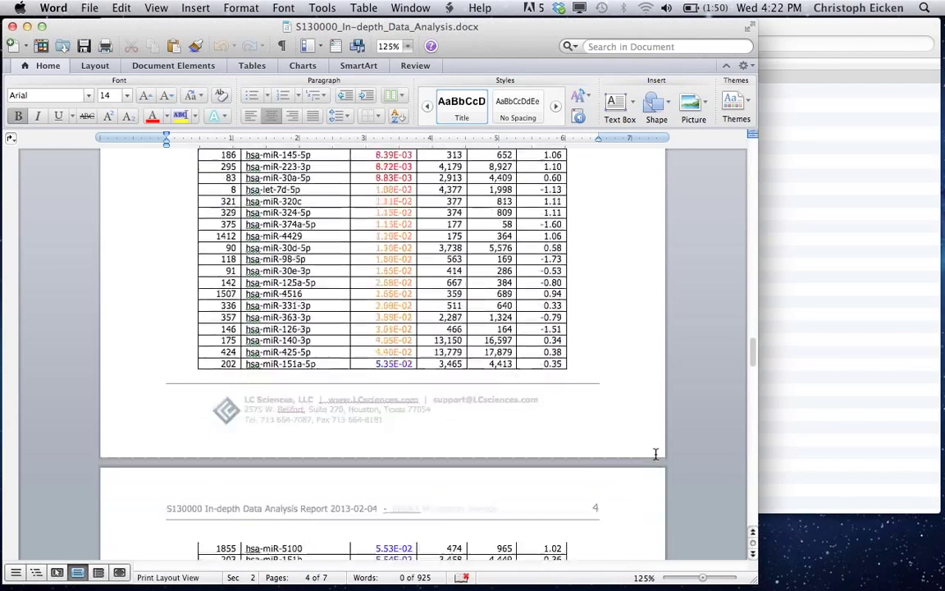
{"action": "scroll", "coordinate": [655, 454], "scroll_direction": "down", "scroll_amount": 15}
{"action": "scroll", "coordinate": [655, 454], "scroll_direction": "up", "scroll_amount": 13}
{"action": "scroll", "coordinate": [655, 453], "scroll_direction": "up", "scroll_amount": 15}
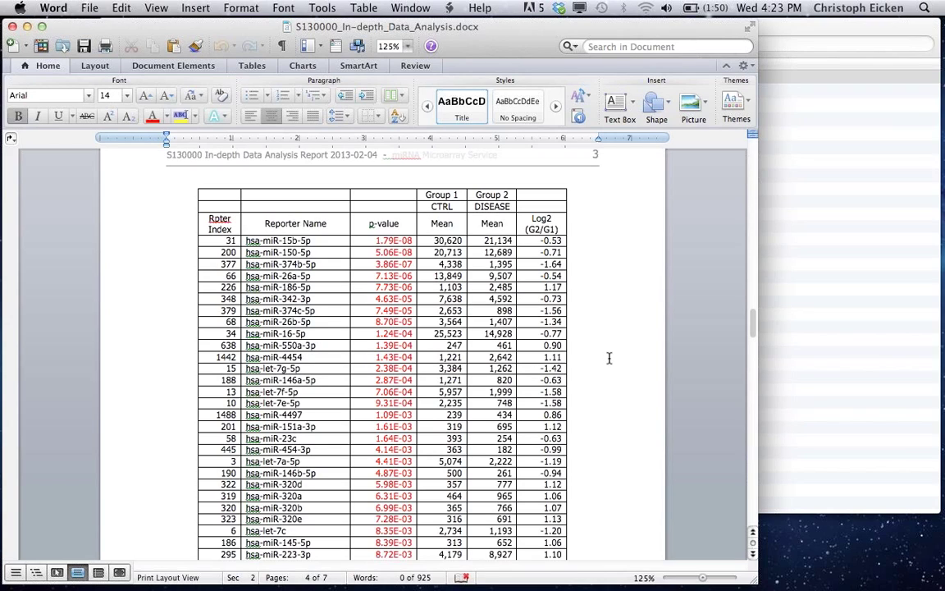
Scroll to the low-signal transcripts table (signal < 500) and select its note row.
{"action": "scroll", "coordinate": [608, 358], "scroll_direction": "down", "scroll_amount": 3}
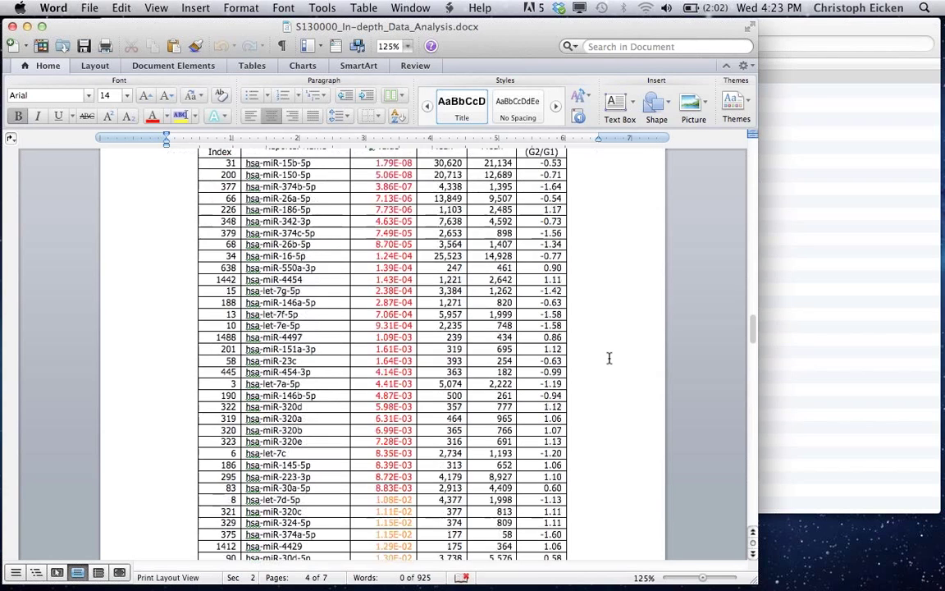
{"action": "scroll", "coordinate": [608, 358], "scroll_direction": "up", "scroll_amount": 6}
{"action": "scroll", "coordinate": [608, 358], "scroll_direction": "down", "scroll_amount": 1}
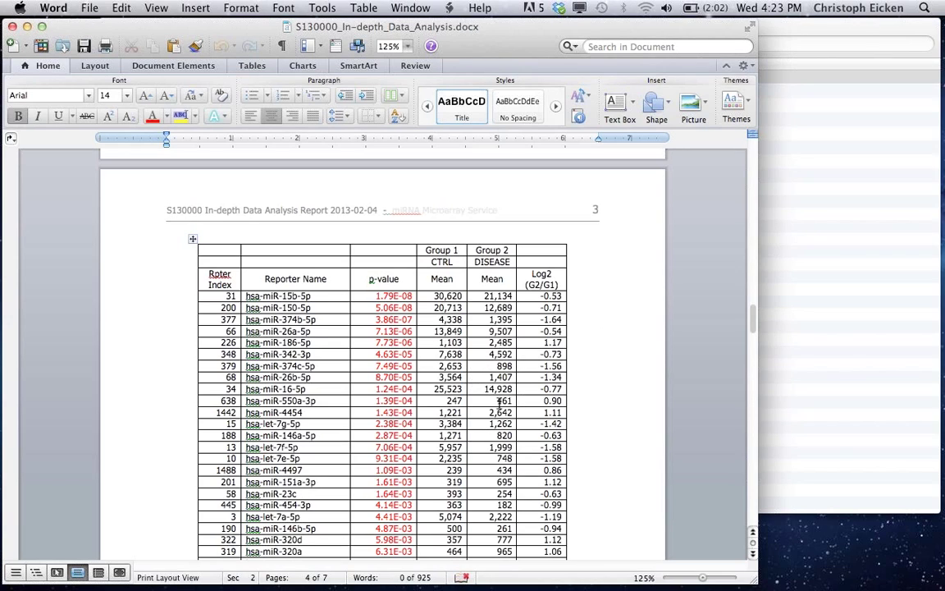
{"action": "scroll", "coordinate": [602, 426], "scroll_direction": "down", "scroll_amount": 3}
{"action": "scroll", "coordinate": [601, 427], "scroll_direction": "down", "scroll_amount": 15}
{"action": "scroll", "coordinate": [601, 431], "scroll_direction": "down", "scroll_amount": 2}
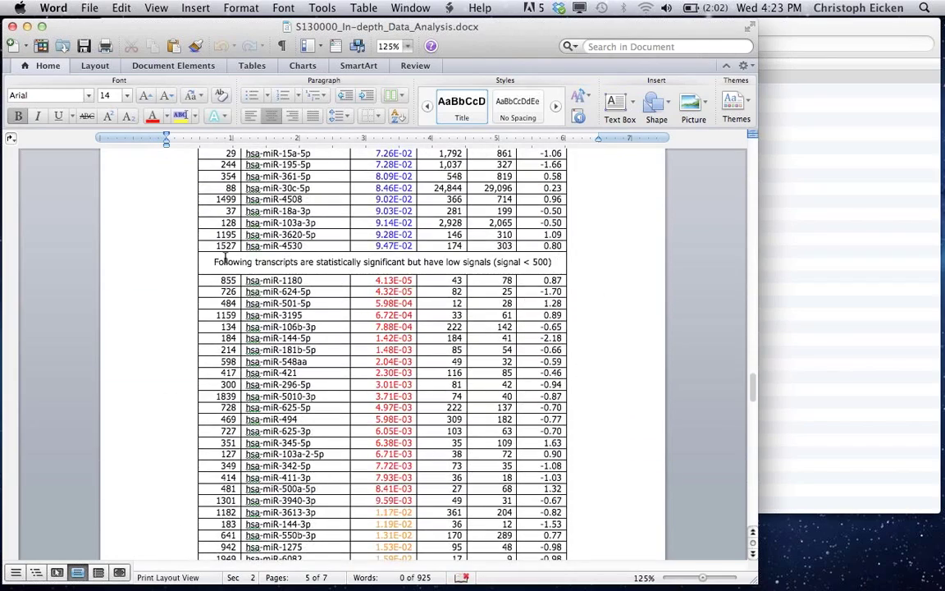
{"action": "left_click", "coordinate": [156, 263]}
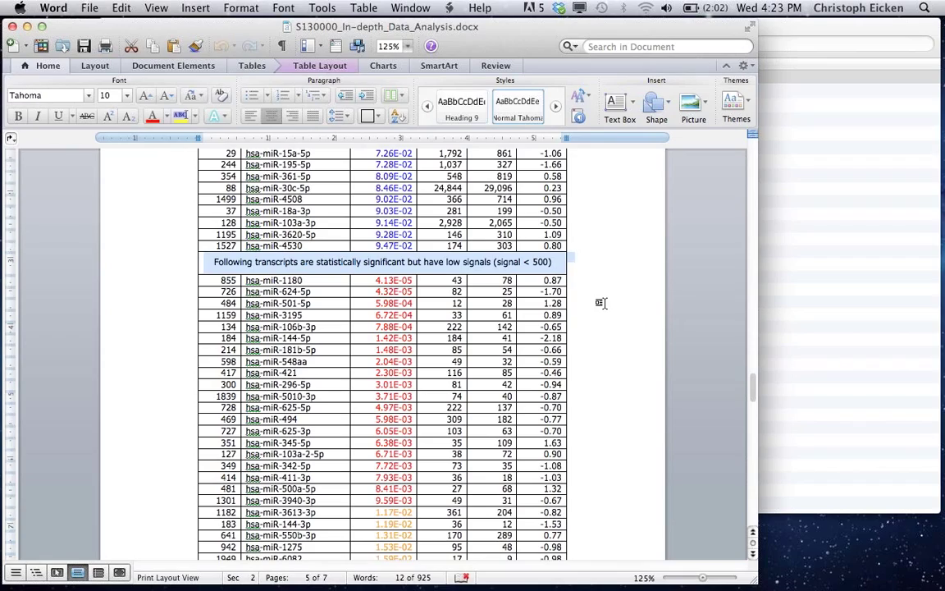
Clear the highlight on the transcripts header row, table starting at p-value 4.13E-05.
{"action": "scroll", "coordinate": [602, 303], "scroll_direction": "up", "scroll_amount": 20}
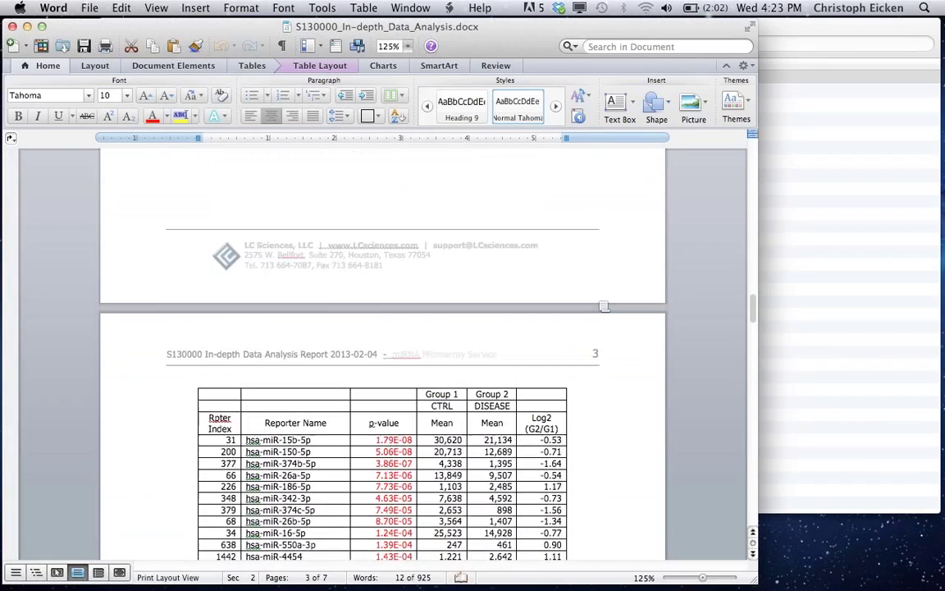
{"action": "scroll", "coordinate": [603, 306], "scroll_direction": "down", "scroll_amount": 4}
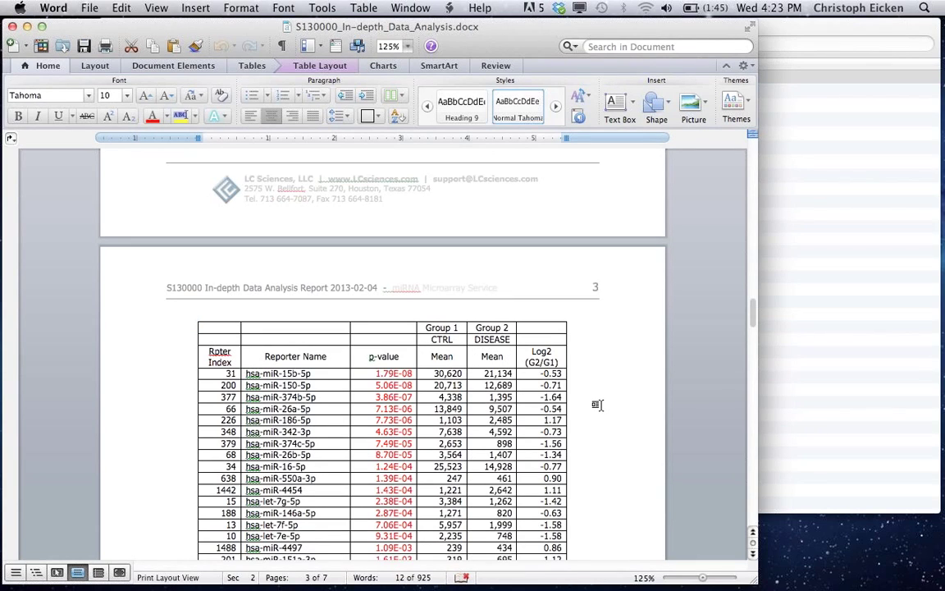
{"action": "scroll", "coordinate": [597, 404], "scroll_direction": "down", "scroll_amount": 20}
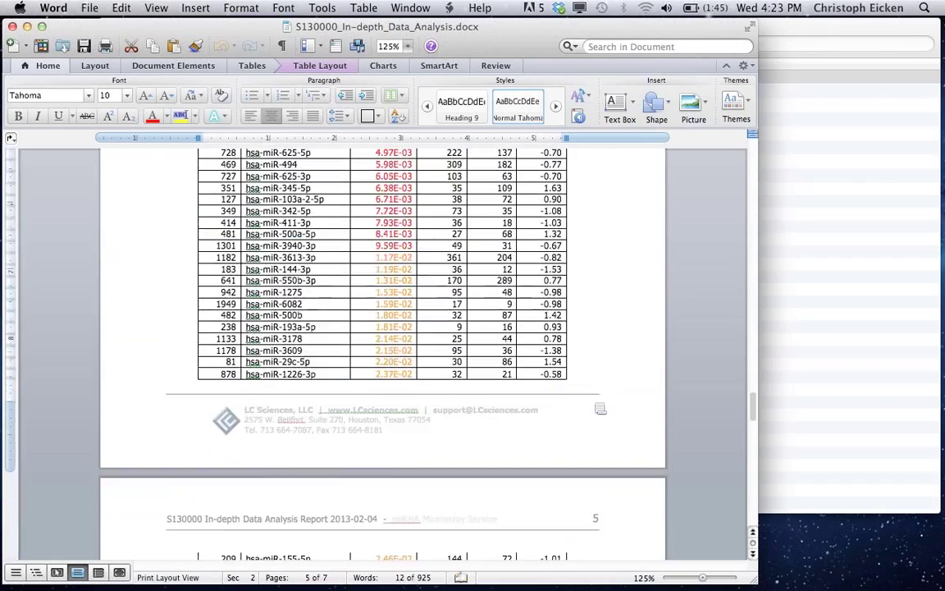
{"action": "scroll", "coordinate": [600, 408], "scroll_direction": "up", "scroll_amount": 3}
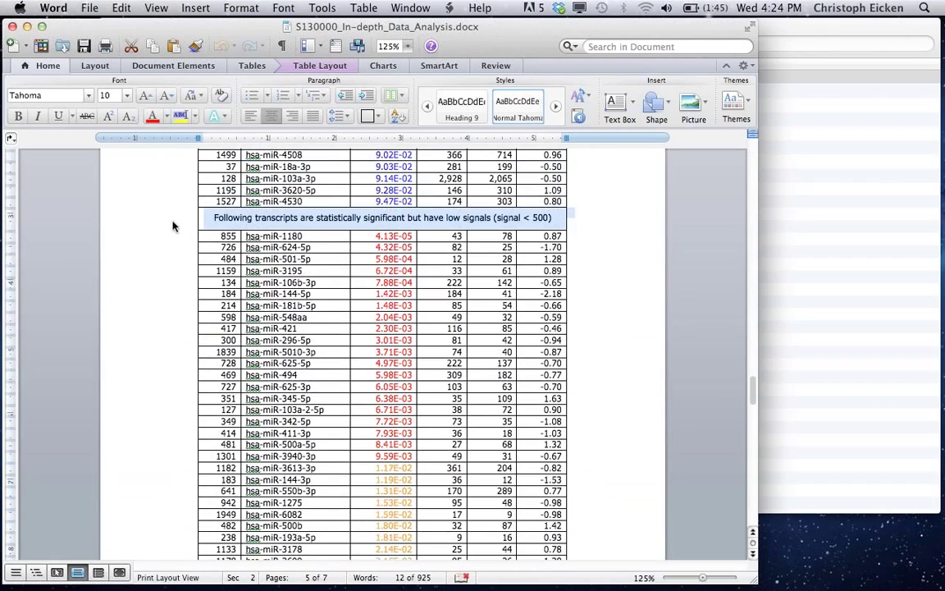
{"action": "left_click", "coordinate": [609, 442]}
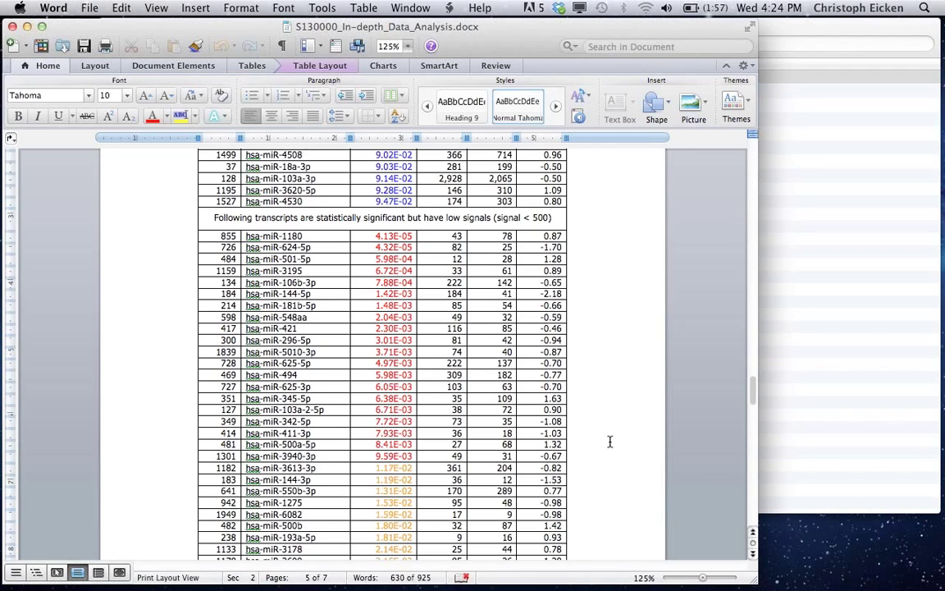
View the page 6 clustering heatmap of miRNAs with signal > 32, then return to page 5's table.
{"action": "scroll", "coordinate": [609, 442], "scroll_direction": "down", "scroll_amount": 5}
{"action": "scroll", "coordinate": [609, 442], "scroll_direction": "down", "scroll_amount": 5}
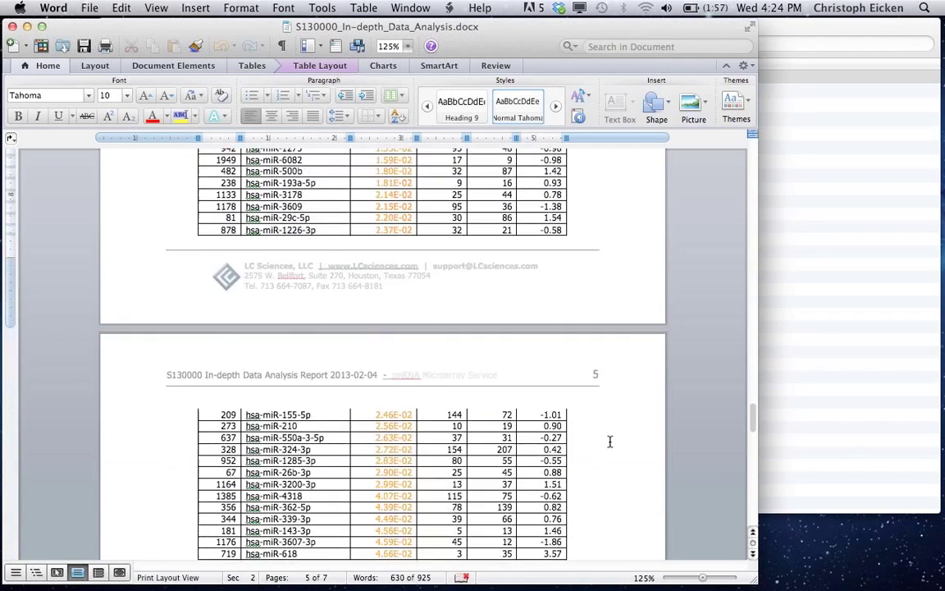
{"action": "scroll", "coordinate": [609, 442], "scroll_direction": "down", "scroll_amount": 15}
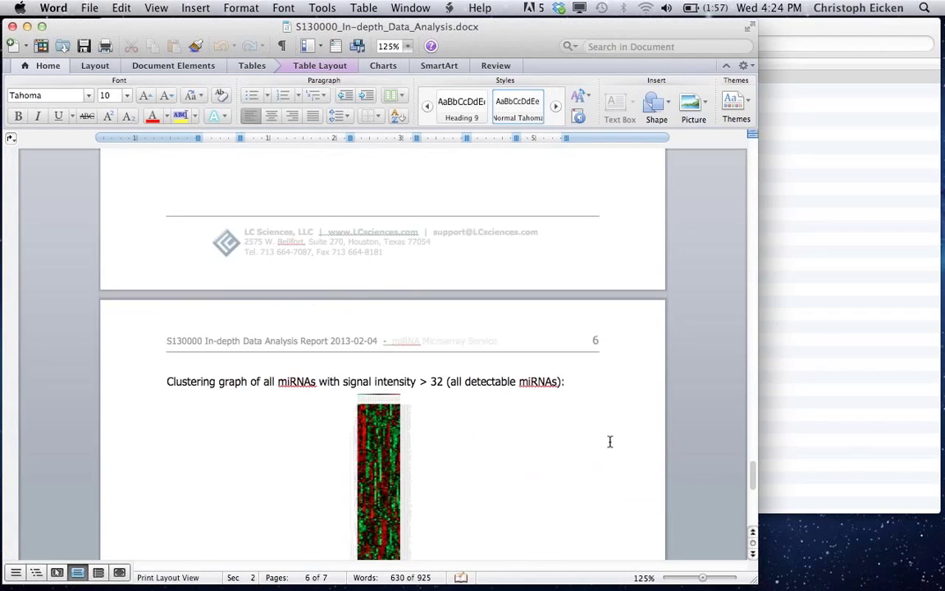
{"action": "scroll", "coordinate": [609, 441], "scroll_direction": "down", "scroll_amount": 5}
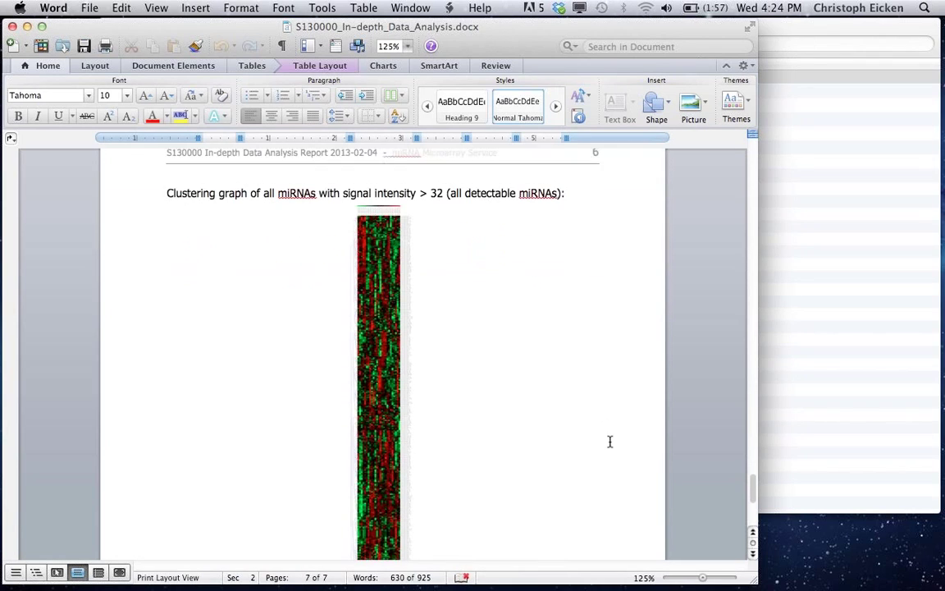
{"action": "scroll", "coordinate": [610, 441], "scroll_direction": "down", "scroll_amount": 1}
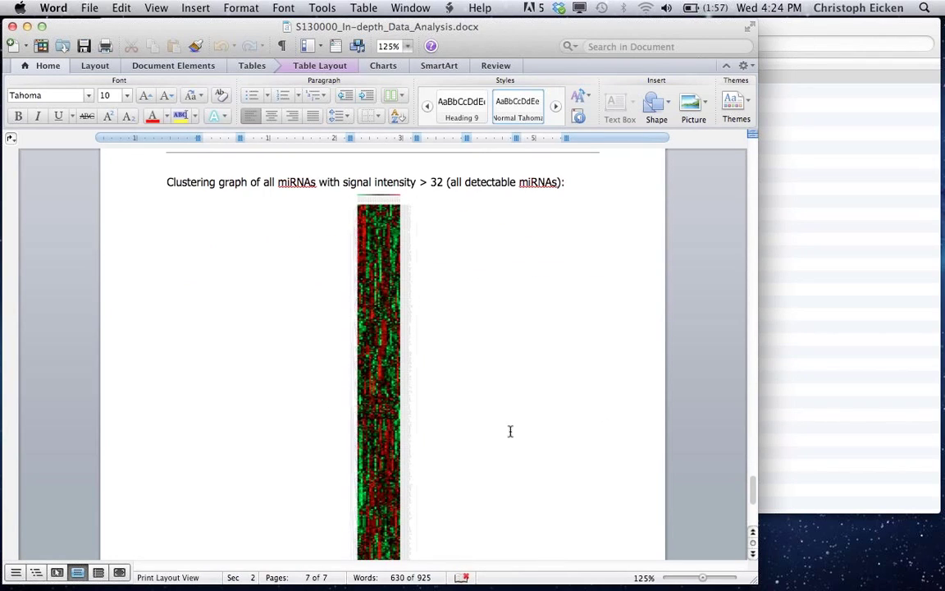
{"action": "scroll", "coordinate": [510, 430], "scroll_direction": "down", "scroll_amount": 5}
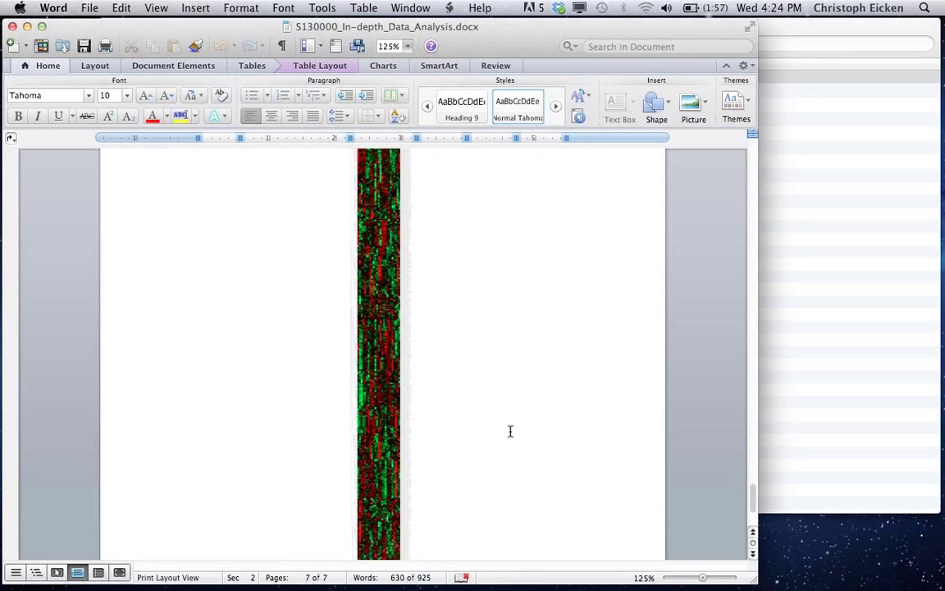
{"action": "scroll", "coordinate": [509, 431], "scroll_direction": "up", "scroll_amount": 4}
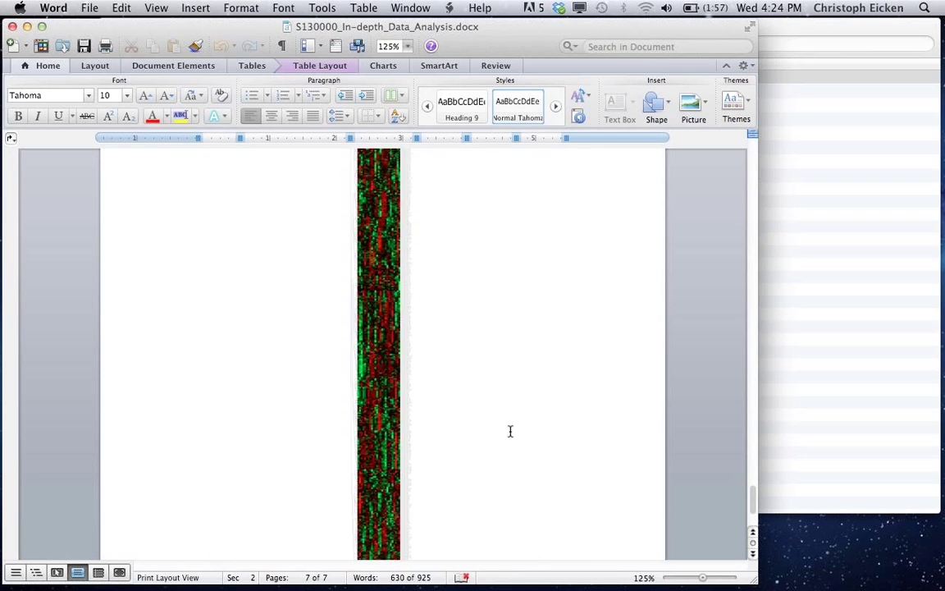
{"action": "scroll", "coordinate": [509, 431], "scroll_direction": "up", "scroll_amount": 1}
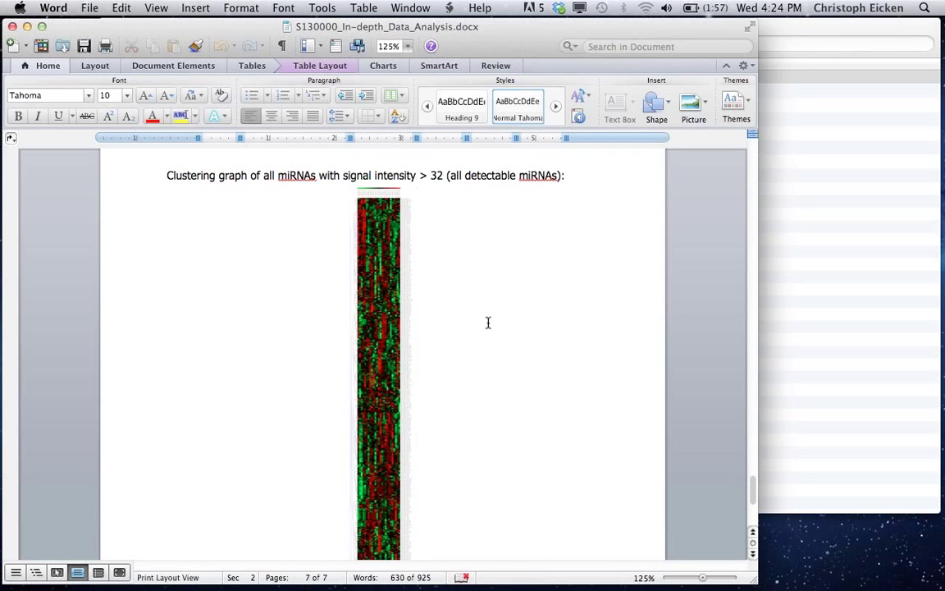
{"action": "scroll", "coordinate": [487, 323], "scroll_direction": "up", "scroll_amount": 5}
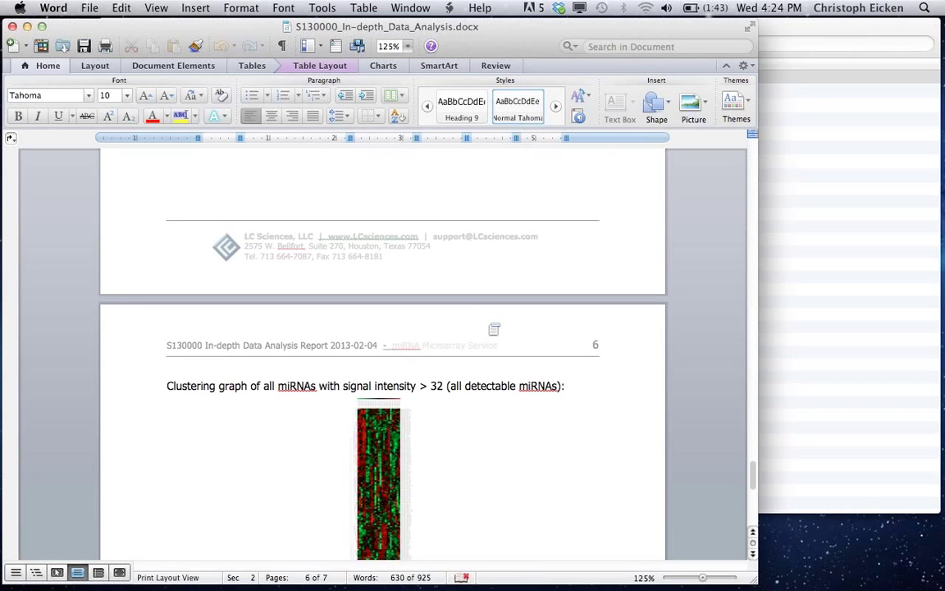
{"action": "scroll", "coordinate": [548, 502], "scroll_direction": "down", "scroll_amount": 5}
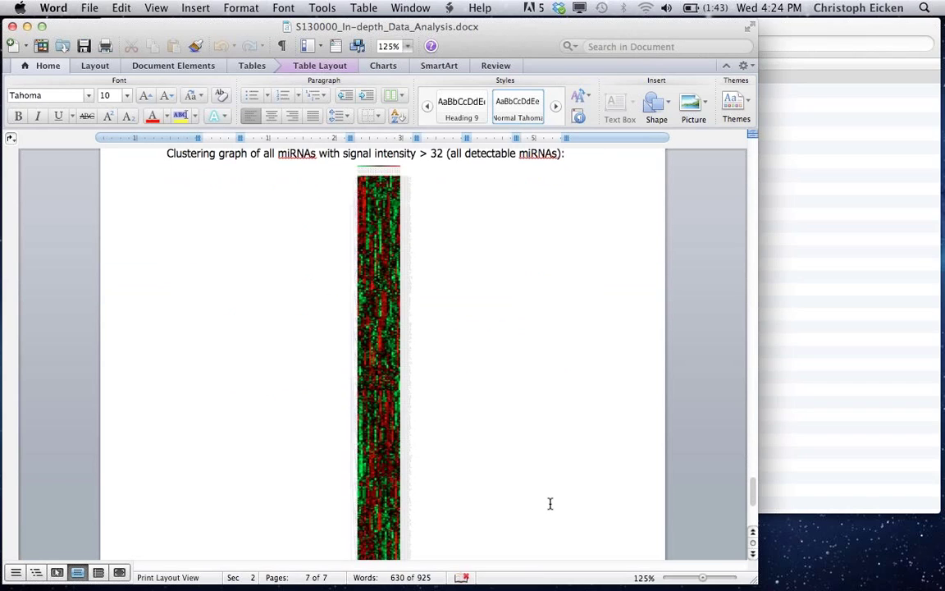
{"action": "scroll", "coordinate": [550, 503], "scroll_direction": "up", "scroll_amount": 15}
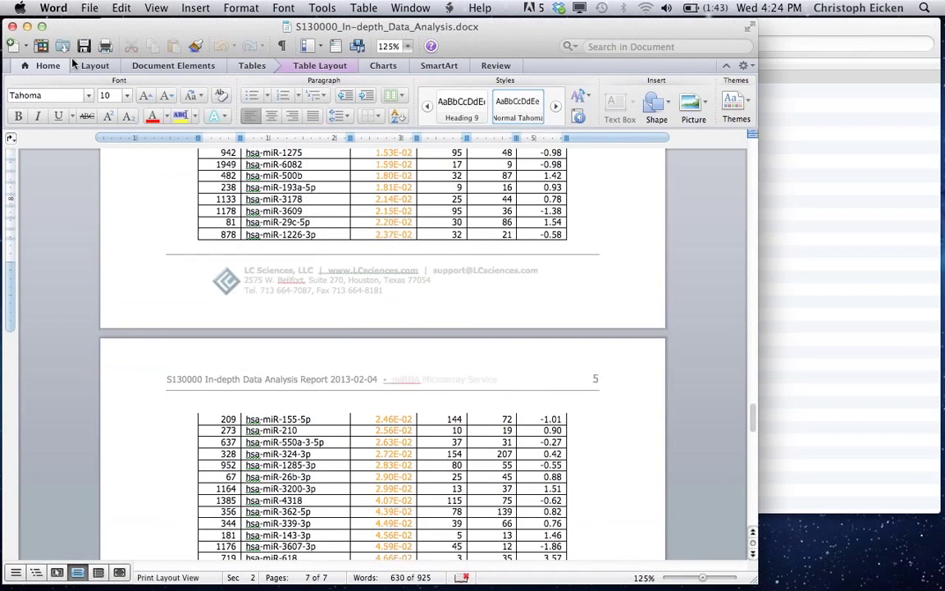
Close the report, expand T-test-01-DISEASE vs CTRL and select its p0.01, p0.05 and p0.10 images.
{"action": "left_click", "coordinate": [12, 27]}
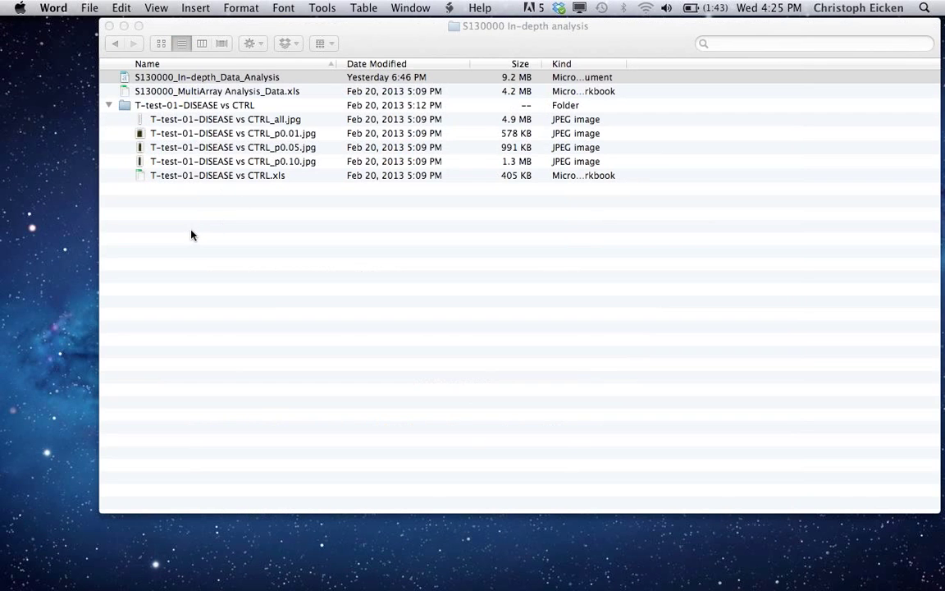
{"action": "left_click", "coordinate": [110, 109]}
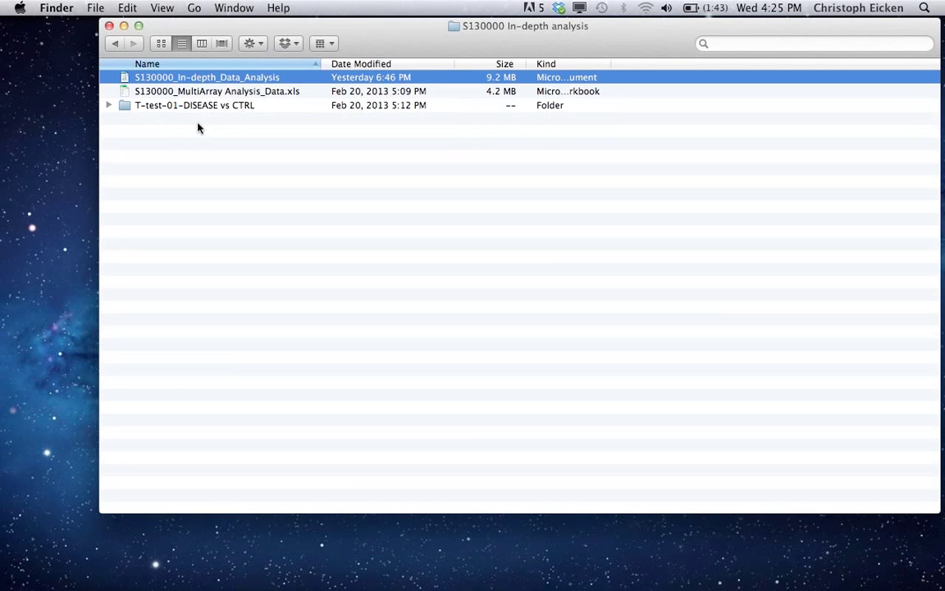
{"action": "left_click", "coordinate": [109, 107]}
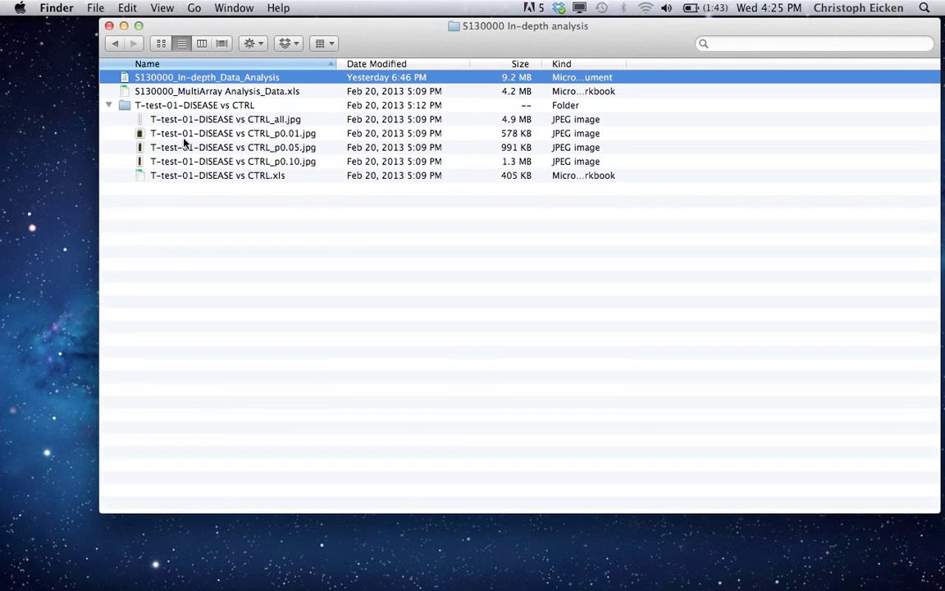
{"action": "left_click", "coordinate": [236, 120]}
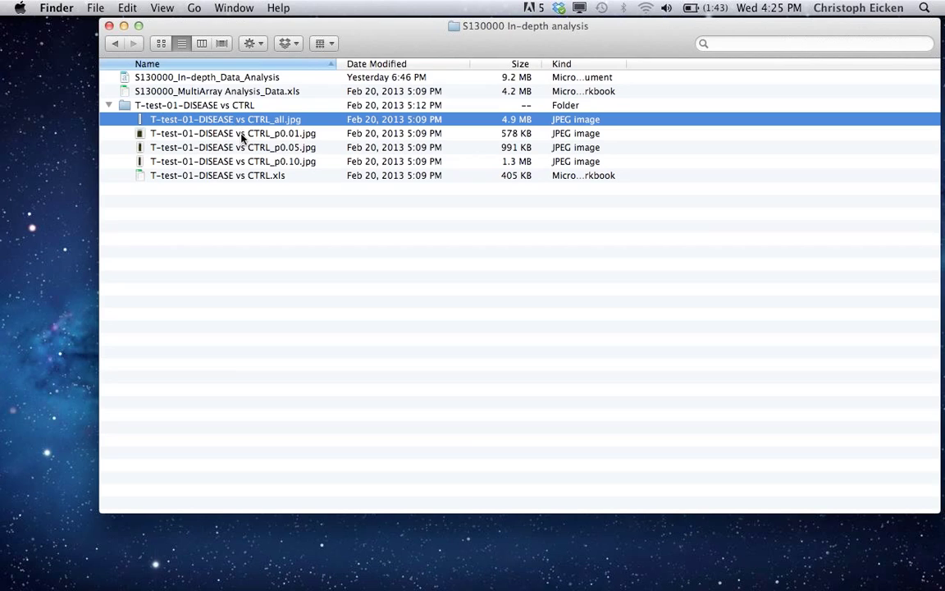
{"action": "left_click", "coordinate": [242, 135]}
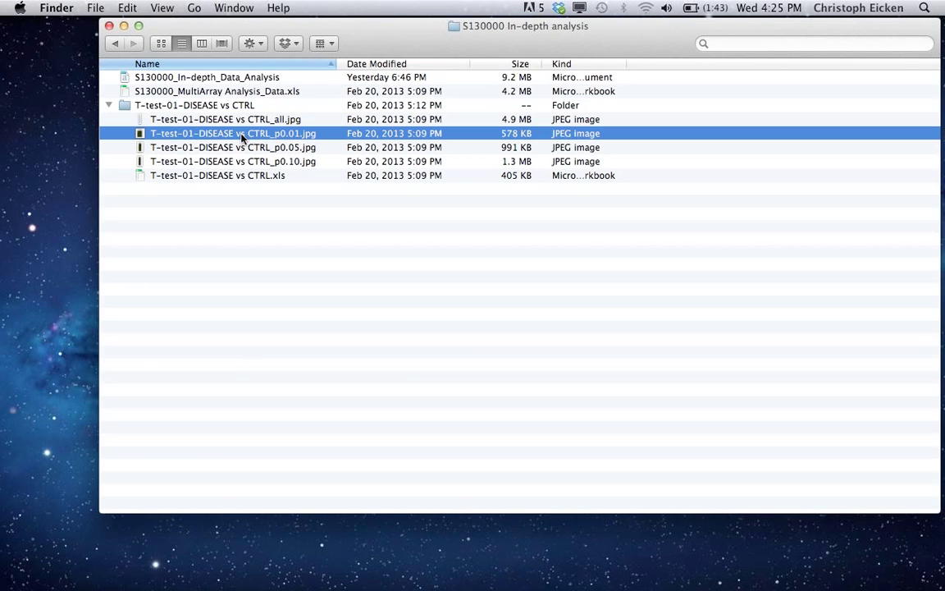
{"action": "left_click", "coordinate": [271, 160], "text": "shift"}
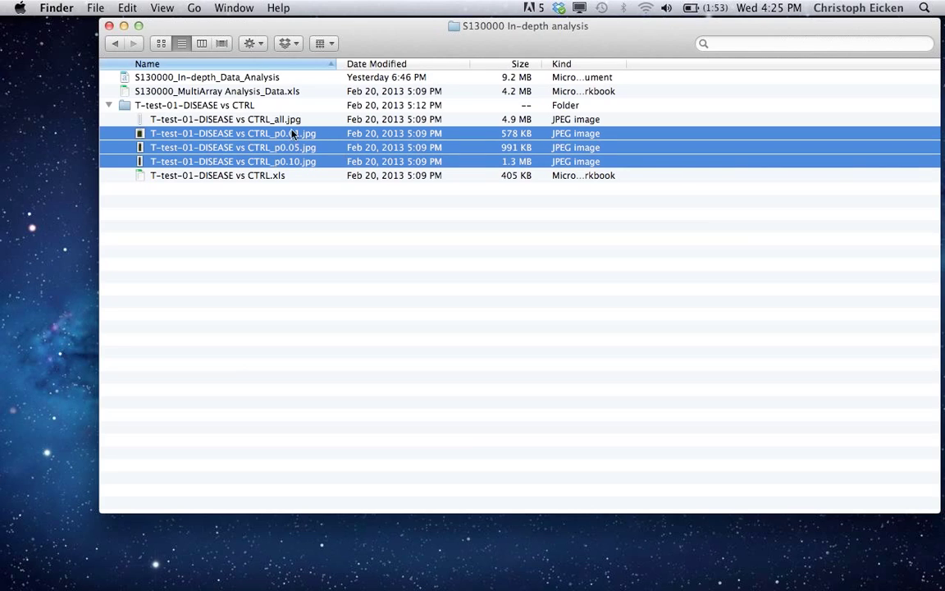
Open T-test-01-DISEASE vs CTRL.xls, view its Test Result sheet, then minimize the workbook.
{"action": "double_click", "coordinate": [238, 176]}
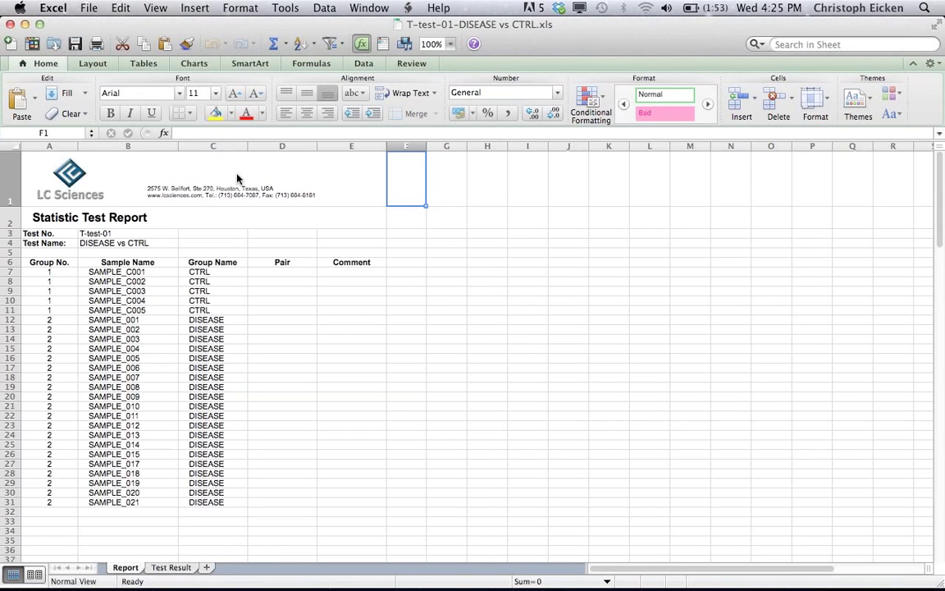
{"action": "left_click", "coordinate": [172, 568]}
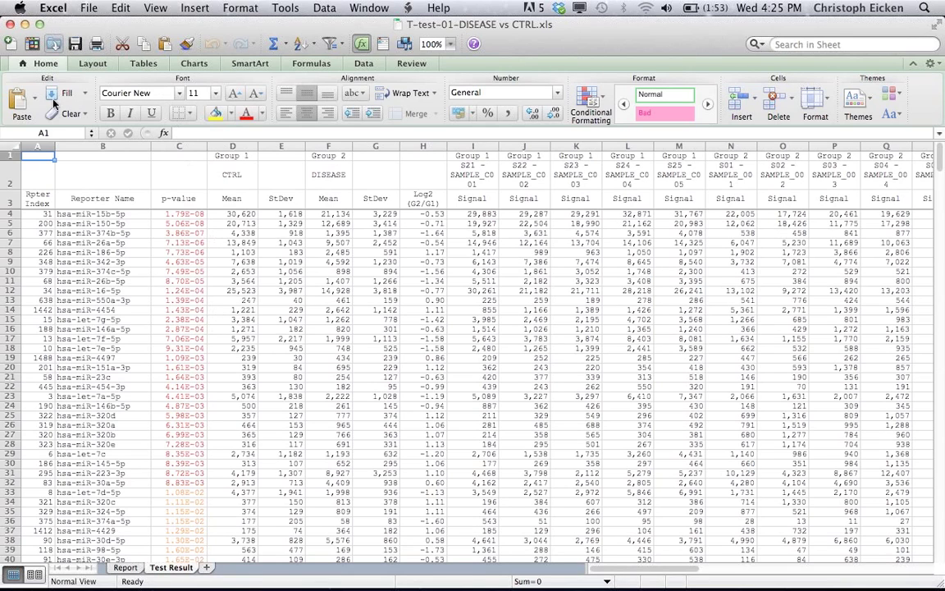
{"action": "left_click", "coordinate": [25, 24]}
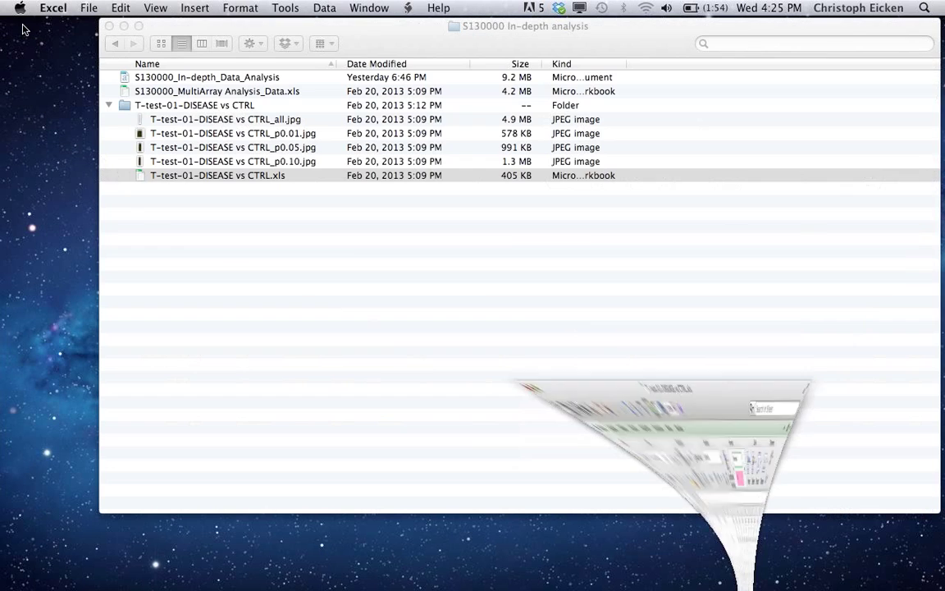
Go back to the CD folder, then into S130000_Probe-Repeat-Data's S130000 In-depth analysis folder.
{"action": "left_click", "coordinate": [115, 44]}
{"action": "left_click", "coordinate": [115, 45]}
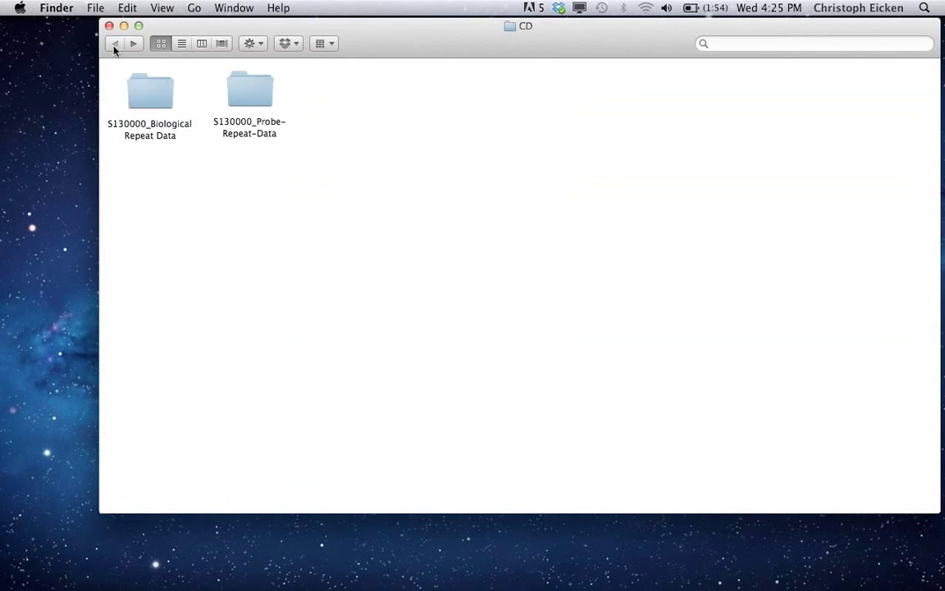
{"action": "double_click", "coordinate": [250, 94]}
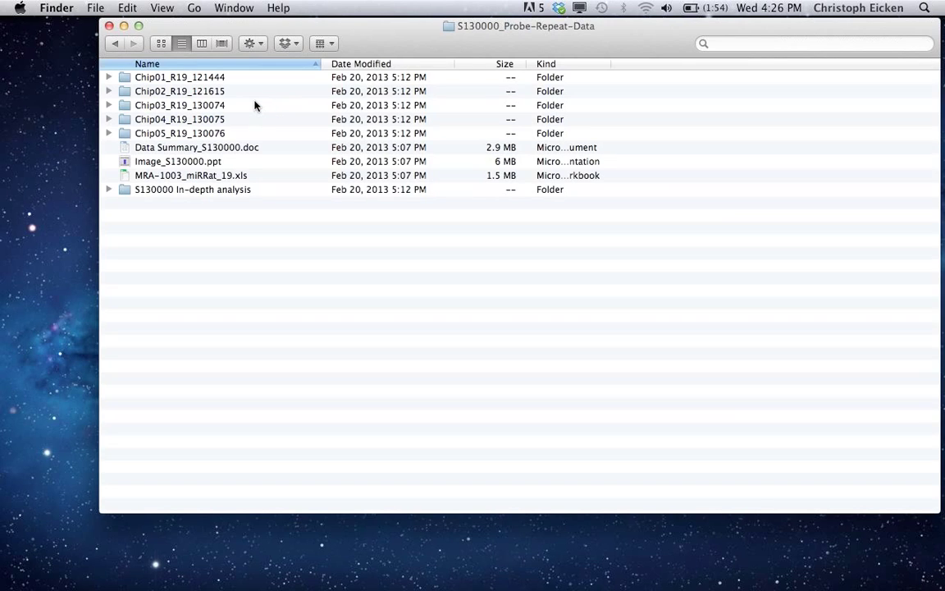
{"action": "double_click", "coordinate": [222, 191]}
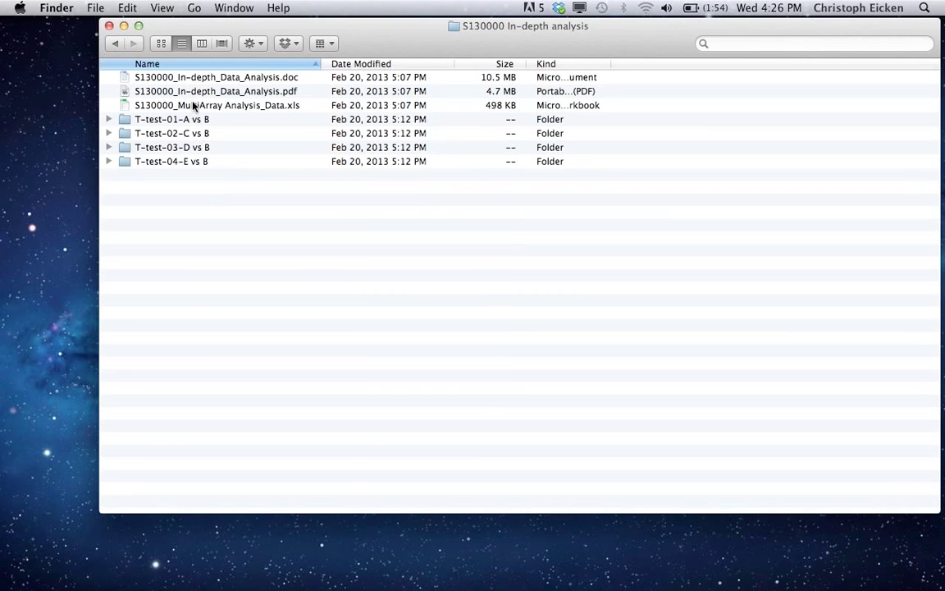
{"action": "left_click", "coordinate": [114, 44]}
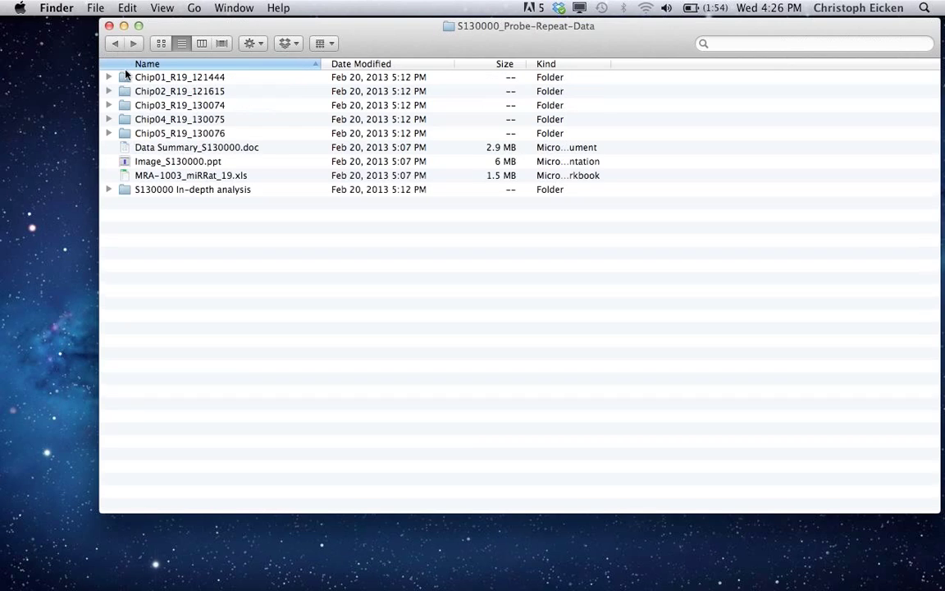
{"action": "double_click", "coordinate": [126, 190]}
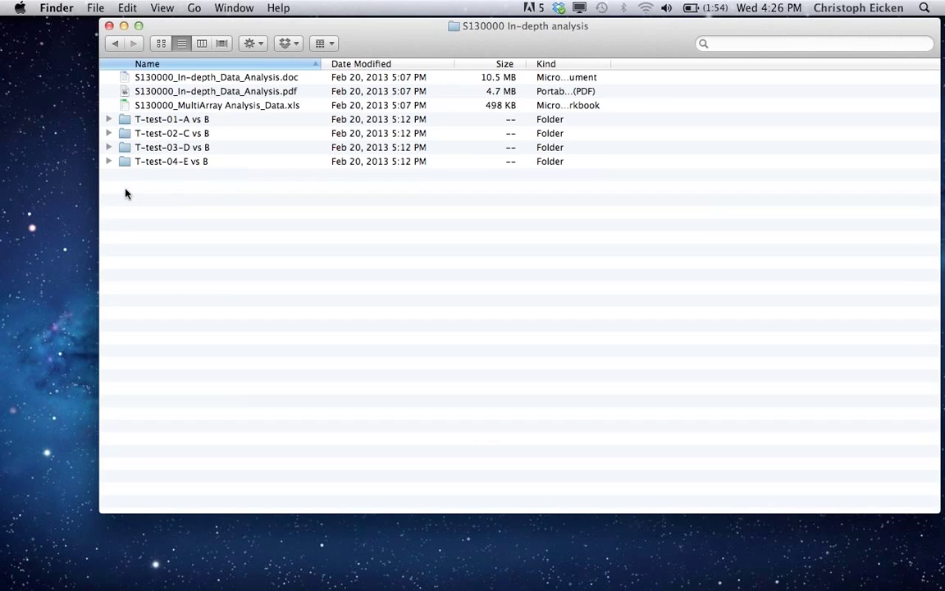
Open S130000_In-depth_Data_Analysis.doc and scroll to the T-test-01 'A vs B' group table.
{"action": "left_click", "coordinate": [178, 79]}
{"action": "double_click", "coordinate": [178, 79]}
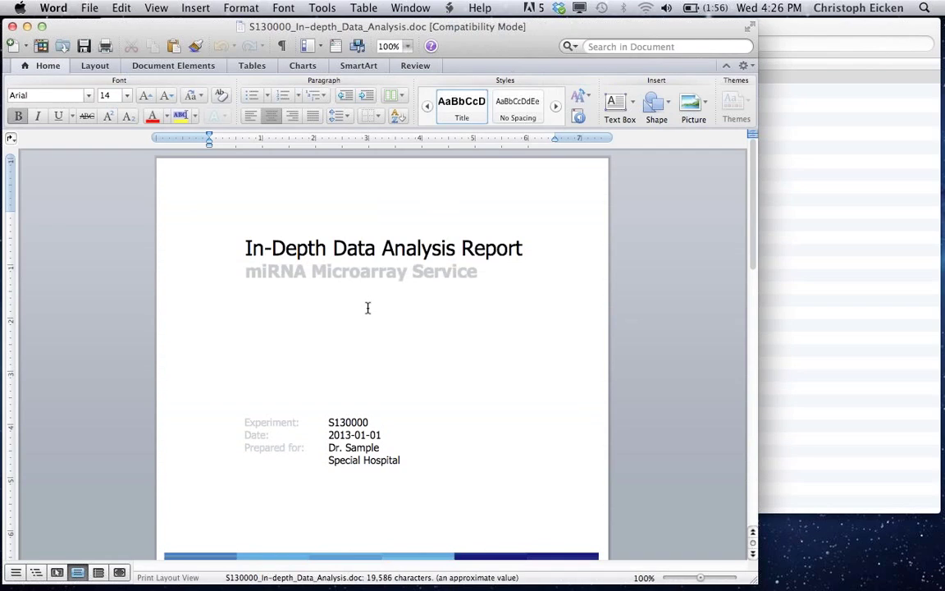
{"action": "scroll", "coordinate": [657, 406], "scroll_direction": "down", "scroll_amount": 10}
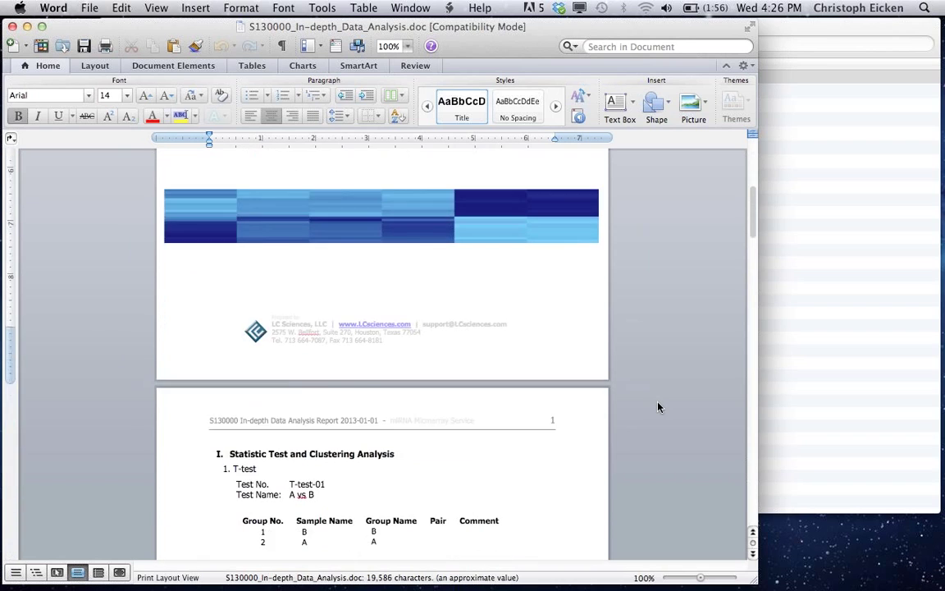
{"action": "scroll", "coordinate": [657, 406], "scroll_direction": "up", "scroll_amount": 6}
{"action": "scroll", "coordinate": [658, 406], "scroll_direction": "down", "scroll_amount": 2}
{"action": "scroll", "coordinate": [658, 406], "scroll_direction": "down", "scroll_amount": 7}
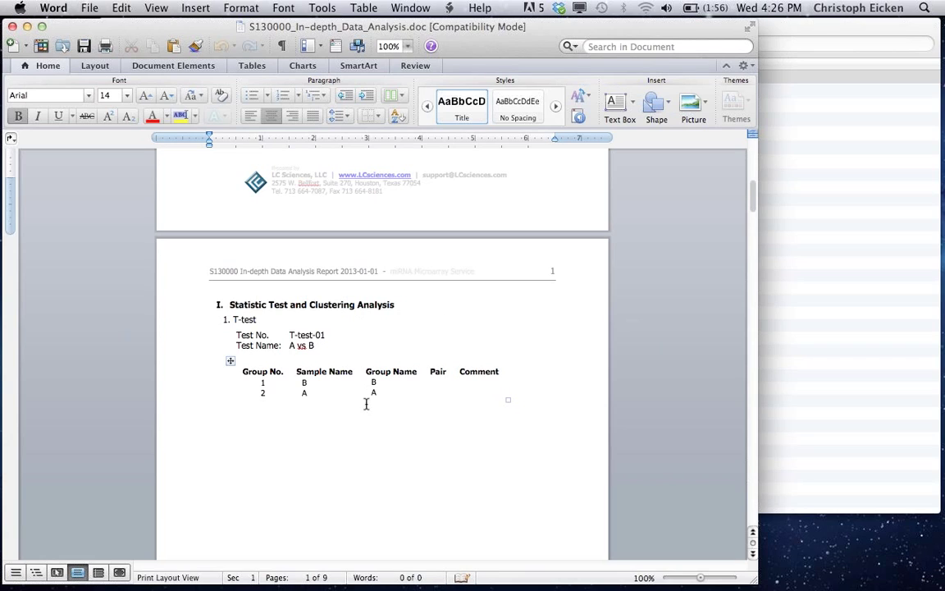
{"action": "scroll", "coordinate": [660, 447], "scroll_direction": "down", "scroll_amount": 2}
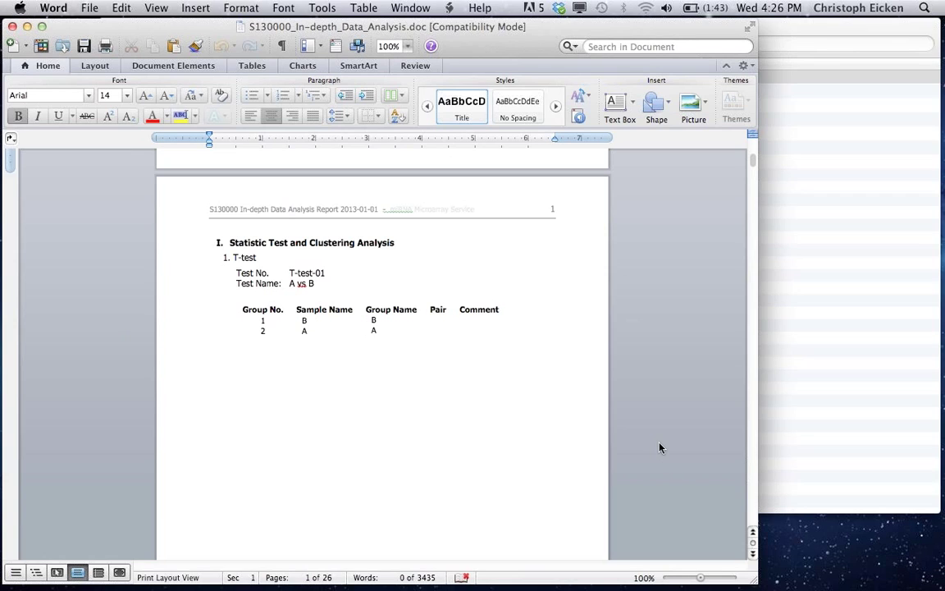
{"action": "scroll", "coordinate": [661, 447], "scroll_direction": "down", "scroll_amount": 3}
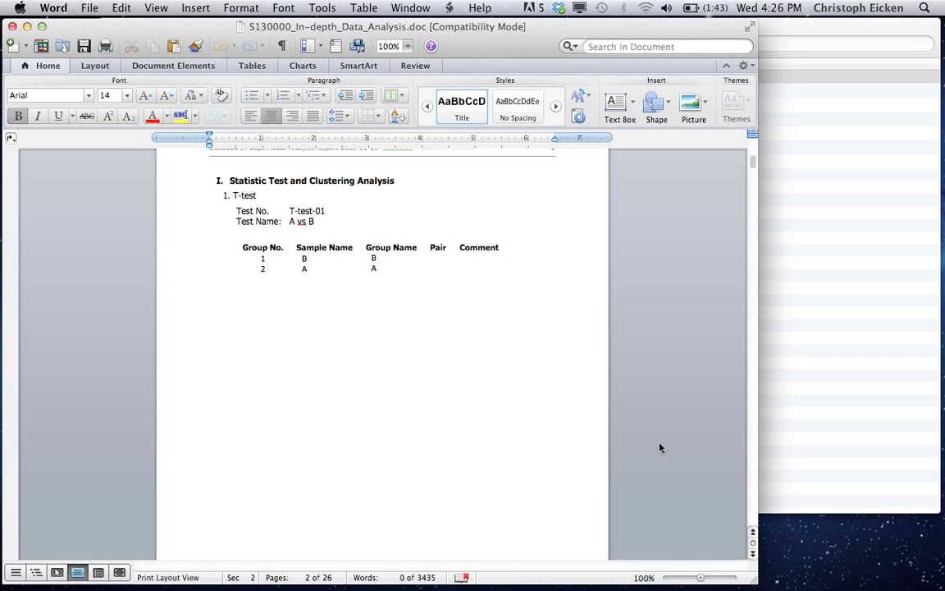
{"action": "scroll", "coordinate": [660, 447], "scroll_direction": "down", "scroll_amount": 1}
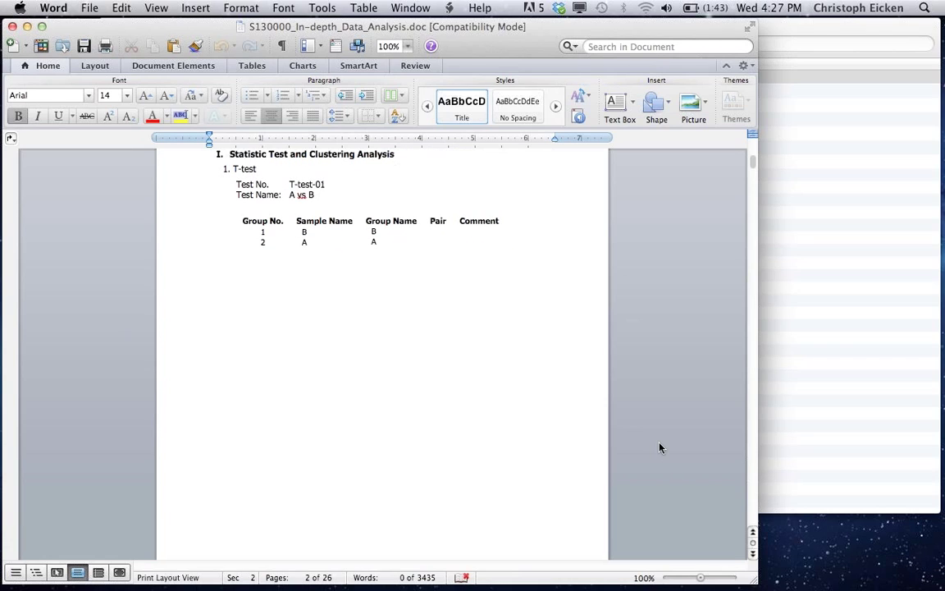
{"action": "scroll", "coordinate": [660, 447], "scroll_direction": "up", "scroll_amount": 1}
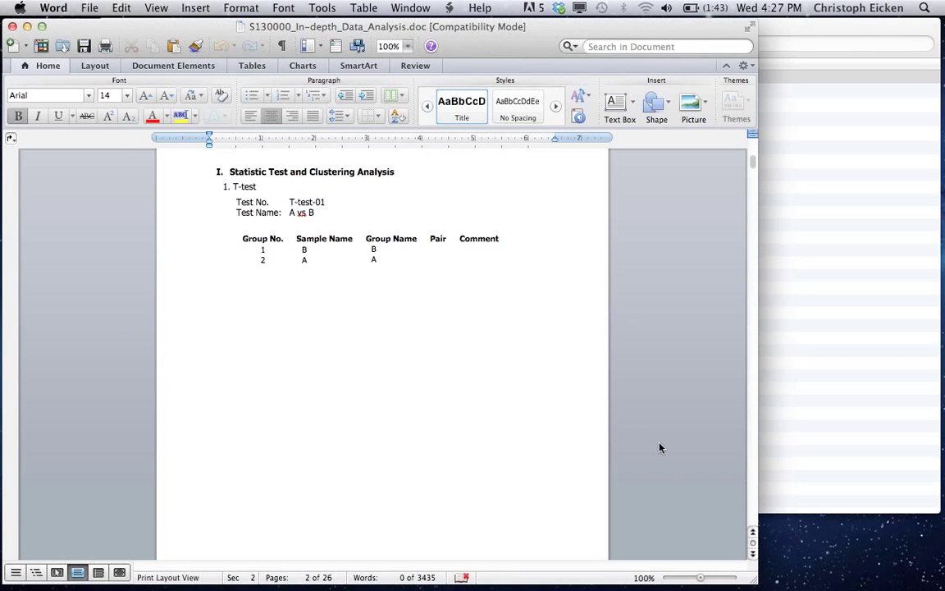
Open MRA-1003_miRRat_19.xls with macros disabled, review its Summary sheet, then minimize it.
{"action": "left_click", "coordinate": [791, 30]}
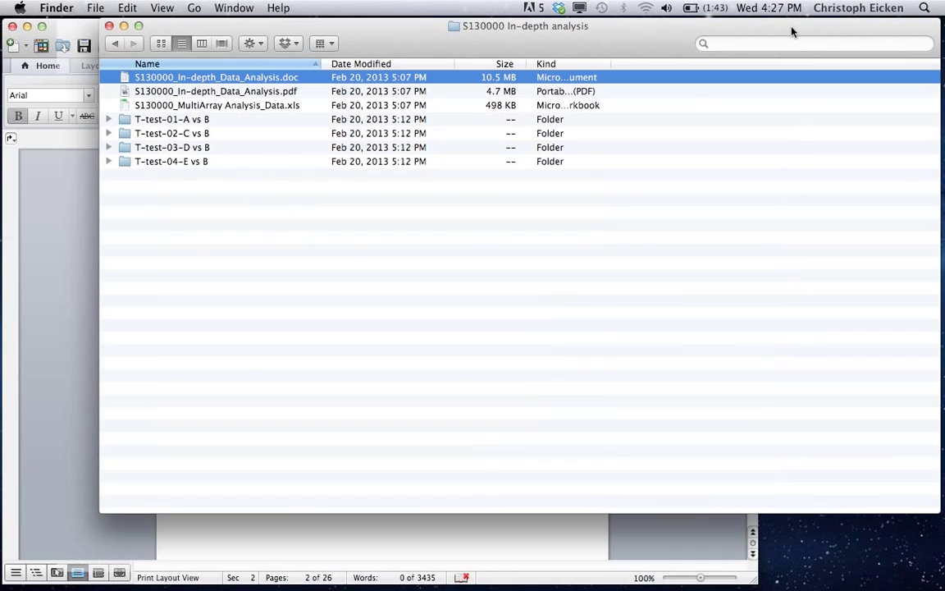
{"action": "left_click", "coordinate": [114, 43]}
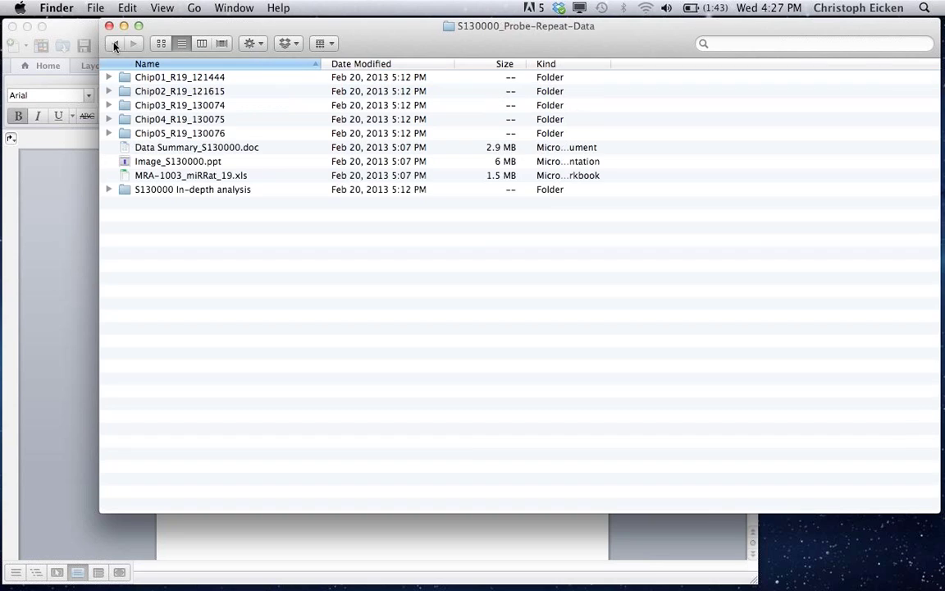
{"action": "double_click", "coordinate": [170, 177]}
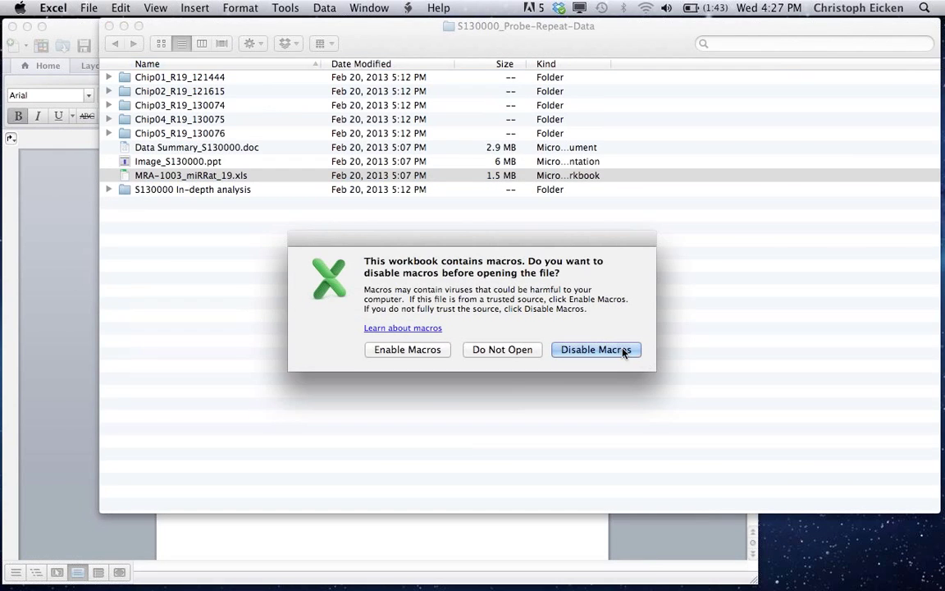
{"action": "left_click", "coordinate": [623, 350]}
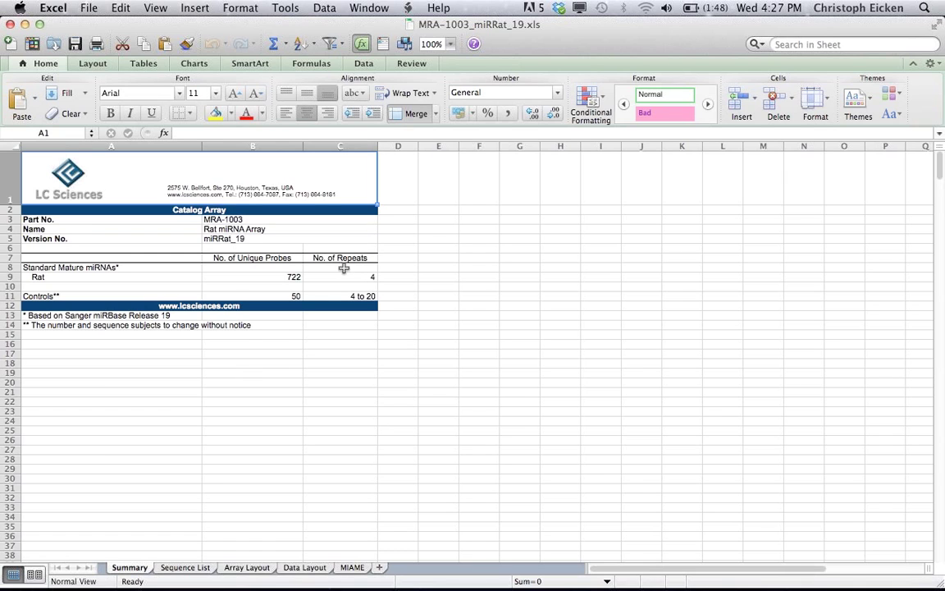
{"action": "left_click", "coordinate": [25, 24]}
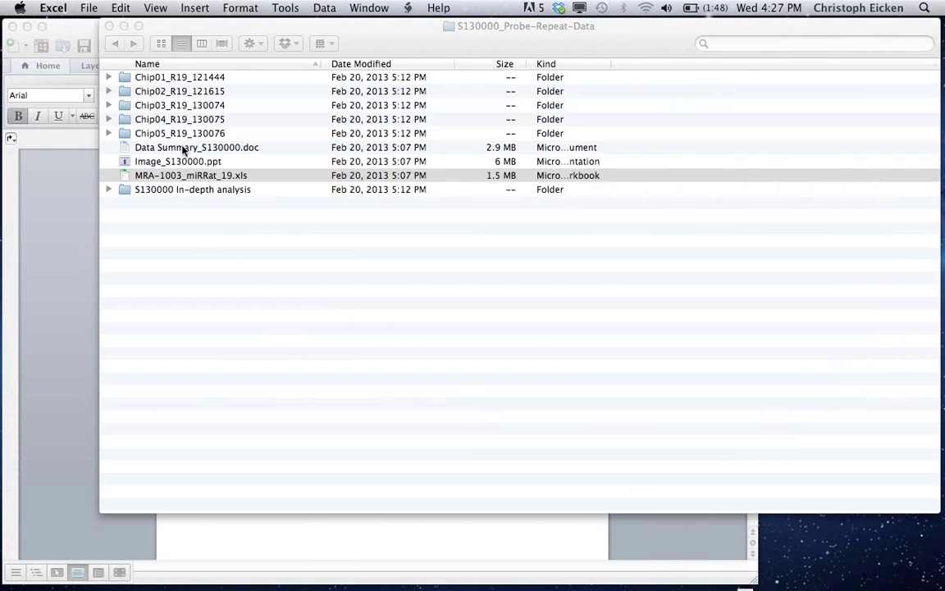
Bring the Word report back and scroll to the page 2 rno-miR heatmap.
{"action": "left_click", "coordinate": [26, 371]}
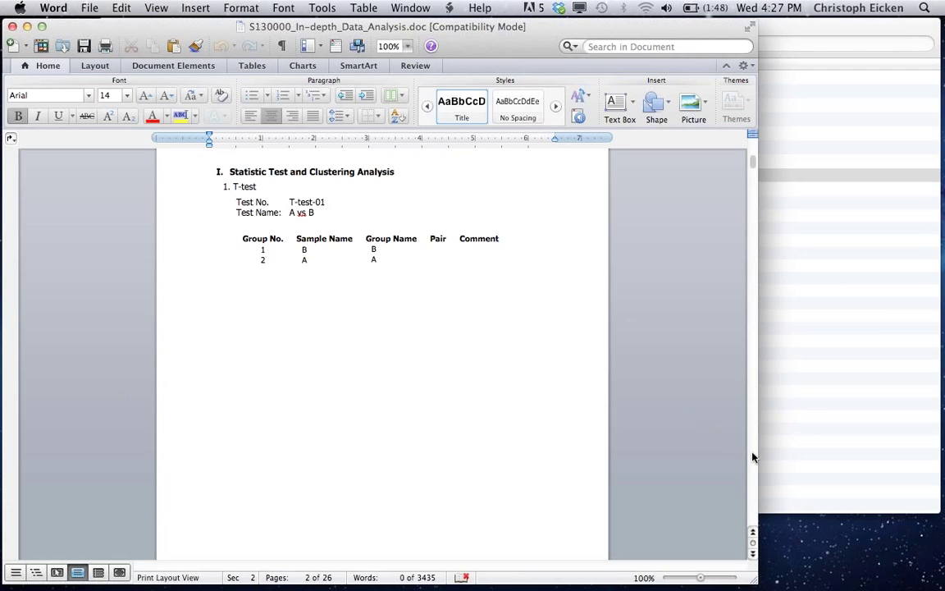
{"action": "scroll", "coordinate": [752, 462], "scroll_direction": "down", "scroll_amount": 10}
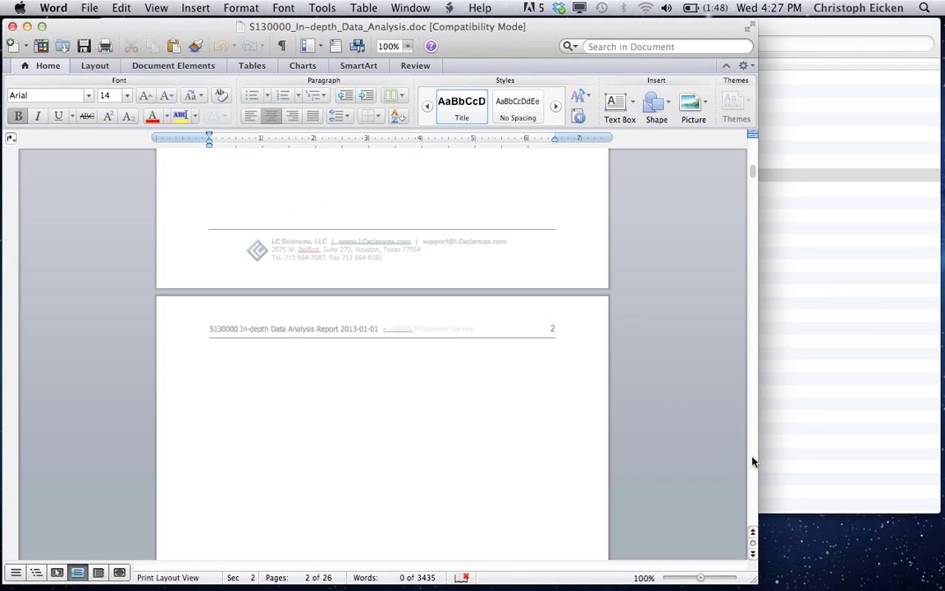
{"action": "scroll", "coordinate": [716, 469], "scroll_direction": "down", "scroll_amount": 5}
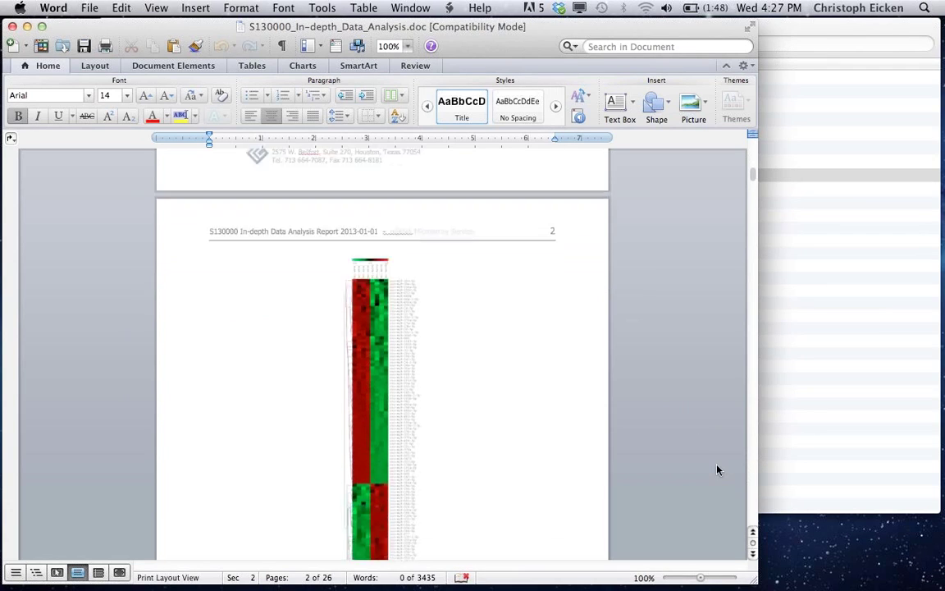
{"action": "scroll", "coordinate": [717, 469], "scroll_direction": "up", "scroll_amount": 2}
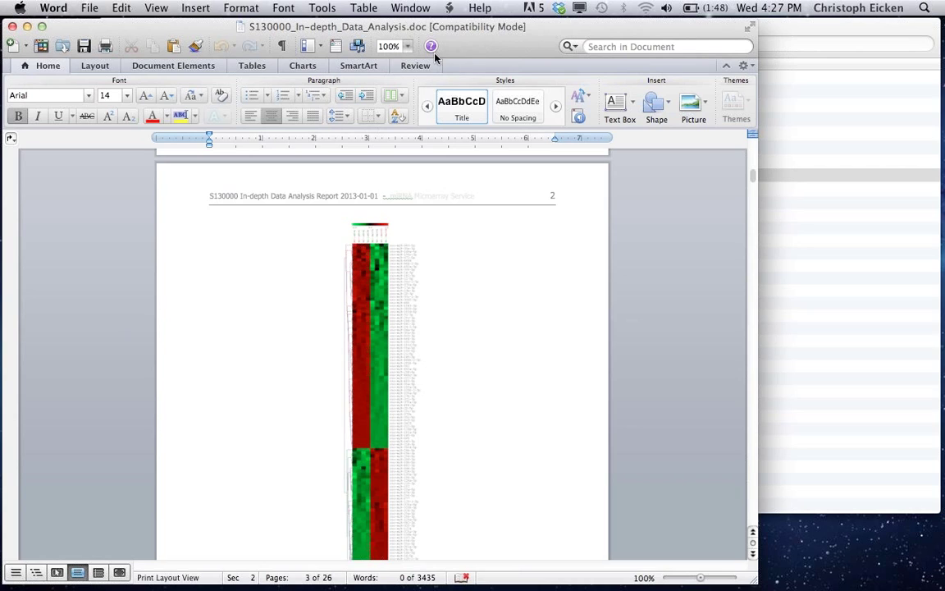
Zoom the page to 200% and scroll through the heatmap's miRNA labels.
{"action": "left_click", "coordinate": [407, 46]}
{"action": "left_click", "coordinate": [408, 75]}
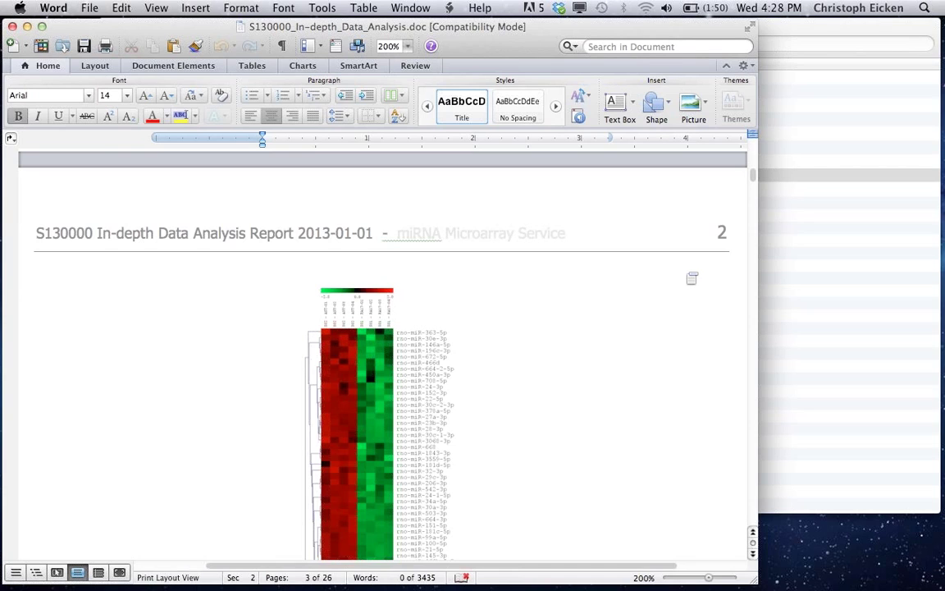
{"action": "scroll", "coordinate": [666, 420], "scroll_direction": "down", "scroll_amount": 15}
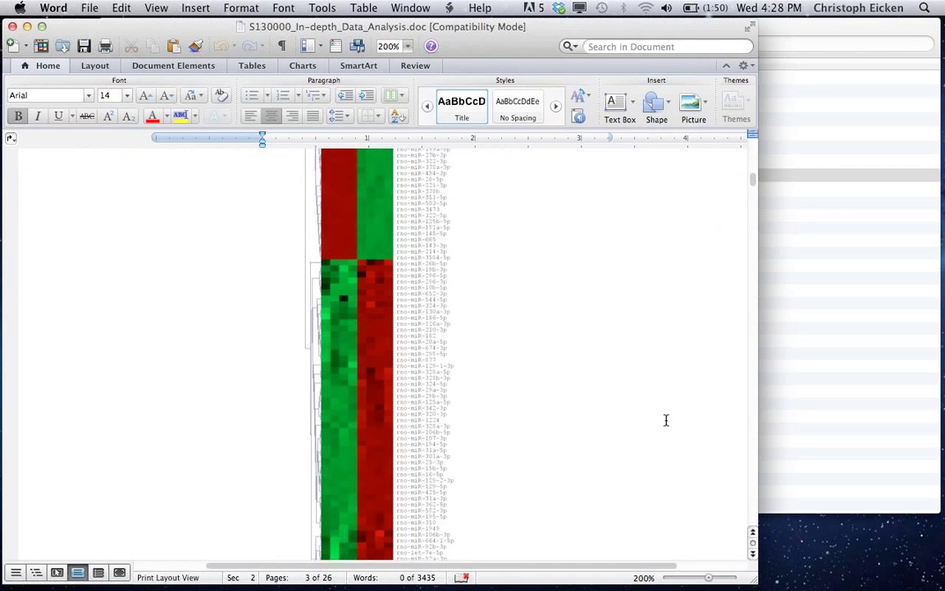
{"action": "left_click", "coordinate": [385, 46]}
Set zoom to 125% and scroll to page 3's reporter table, p-values from 1.92E-10.
{"action": "left_click", "coordinate": [405, 102]}
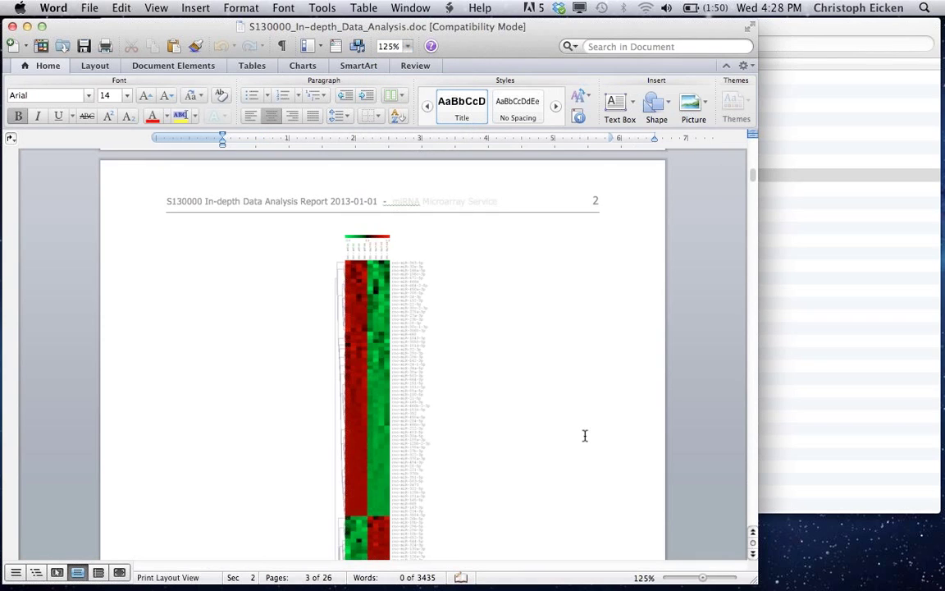
{"action": "scroll", "coordinate": [584, 441], "scroll_direction": "down", "scroll_amount": 10}
{"action": "scroll", "coordinate": [590, 446], "scroll_direction": "down", "scroll_amount": 6}
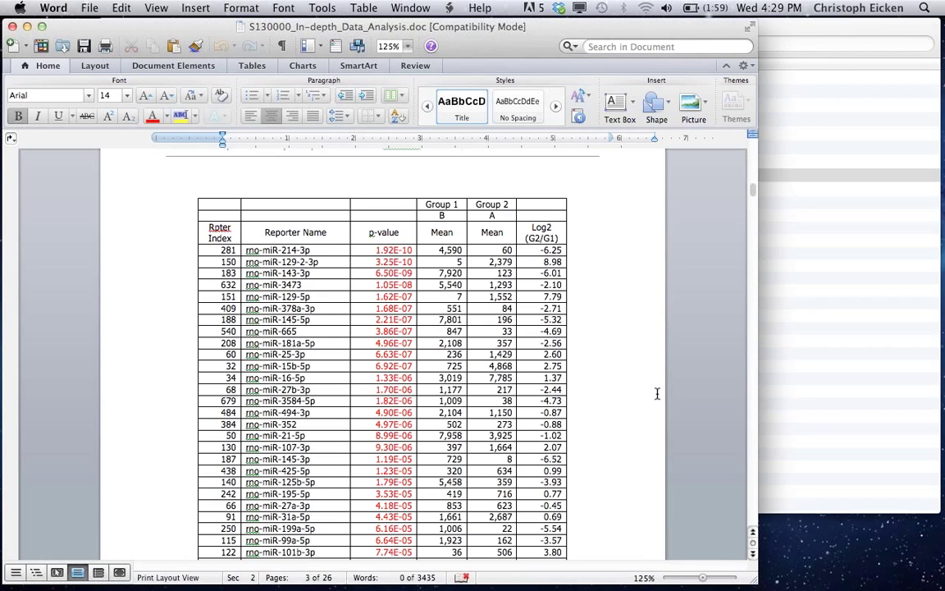
{"action": "scroll", "coordinate": [656, 394], "scroll_direction": "down", "scroll_amount": 20}
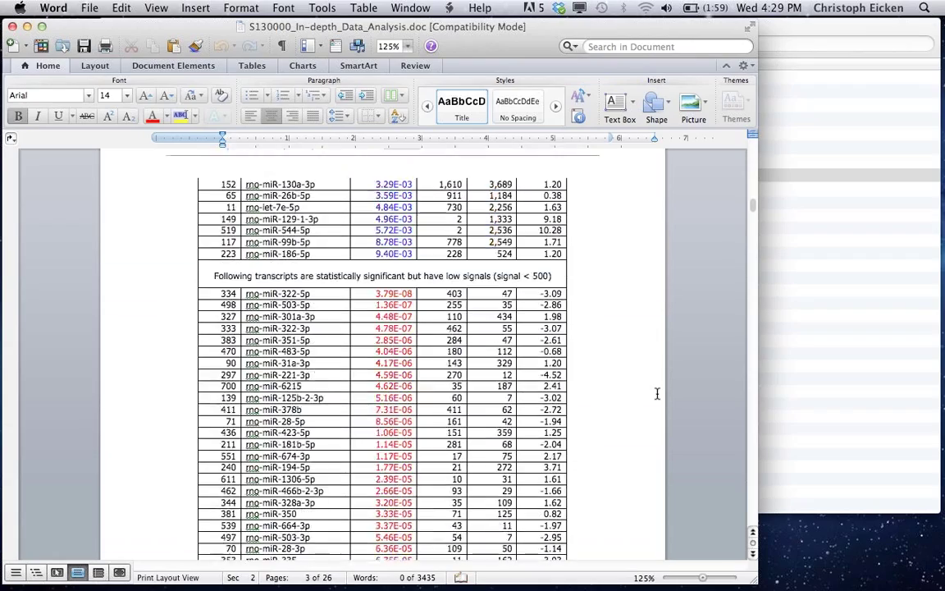
{"action": "scroll", "coordinate": [656, 393], "scroll_direction": "up", "scroll_amount": 5}
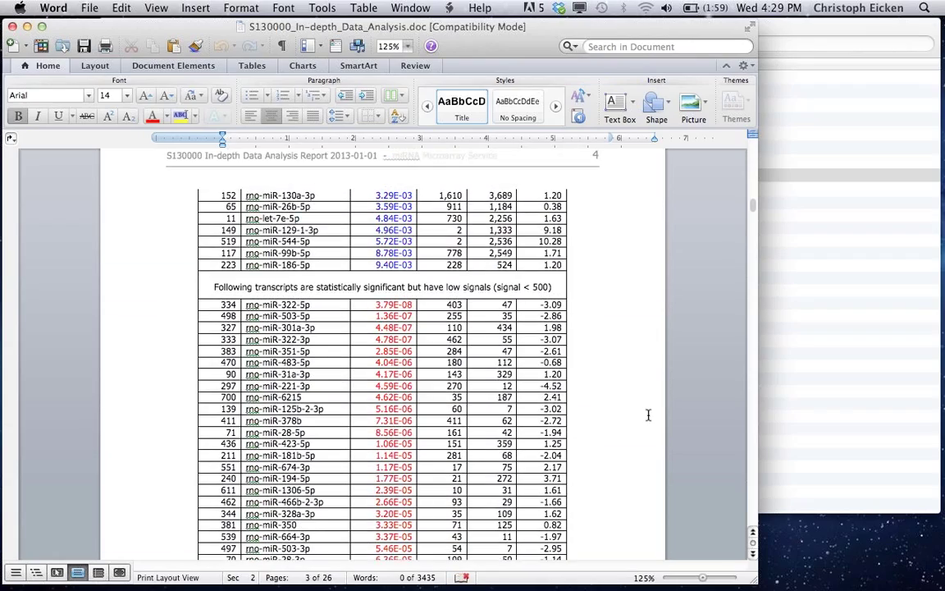
{"action": "scroll", "coordinate": [648, 414], "scroll_direction": "down", "scroll_amount": 20}
{"action": "scroll", "coordinate": [648, 414], "scroll_direction": "up", "scroll_amount": 20}
{"action": "scroll", "coordinate": [648, 414], "scroll_direction": "up", "scroll_amount": 10}
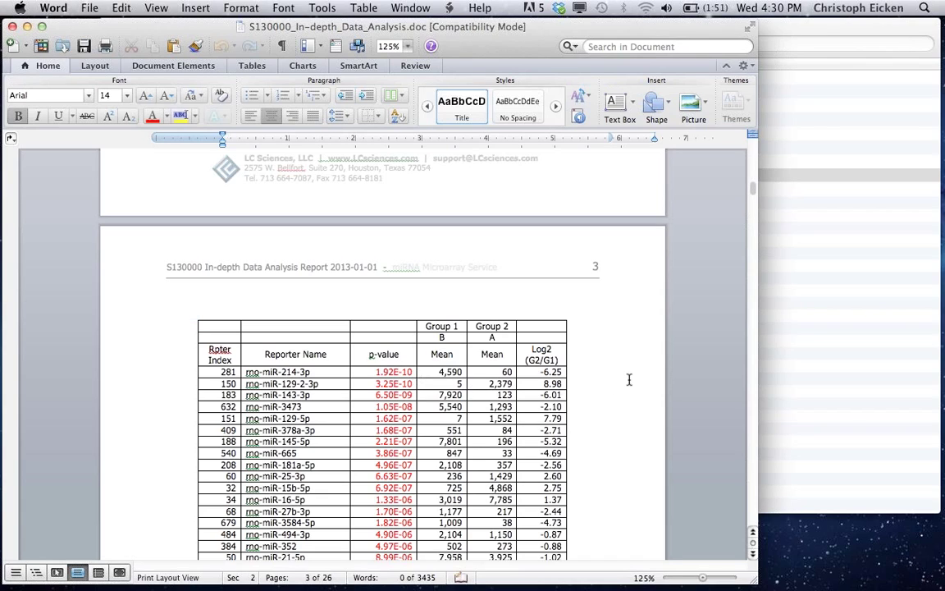
{"action": "scroll", "coordinate": [629, 378], "scroll_direction": "down", "scroll_amount": 3}
{"action": "scroll", "coordinate": [629, 379], "scroll_direction": "up", "scroll_amount": 2}
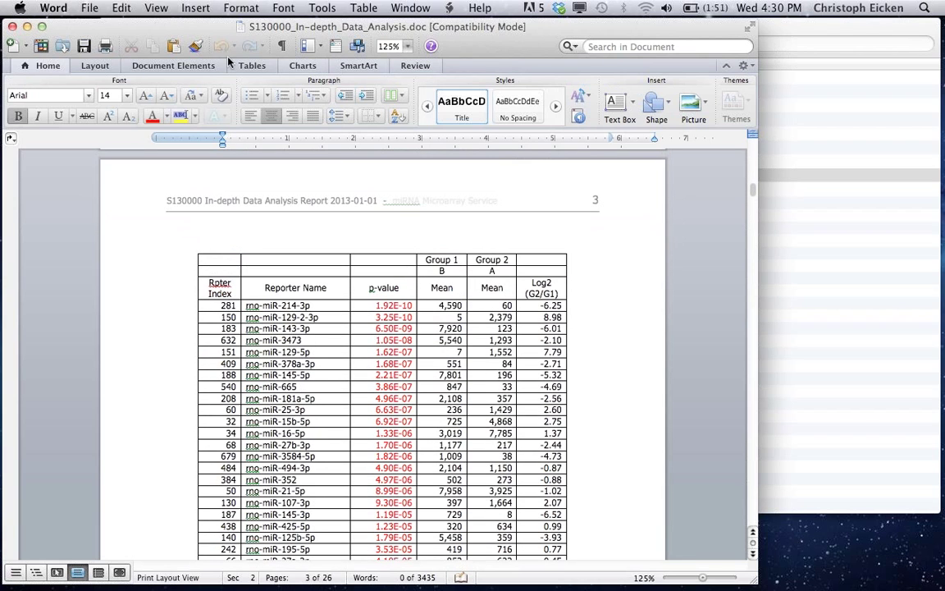
Close the Word report window, returning to the S130000_Probe-Repeat-Data folder in Finder.
{"action": "left_click", "coordinate": [13, 27]}
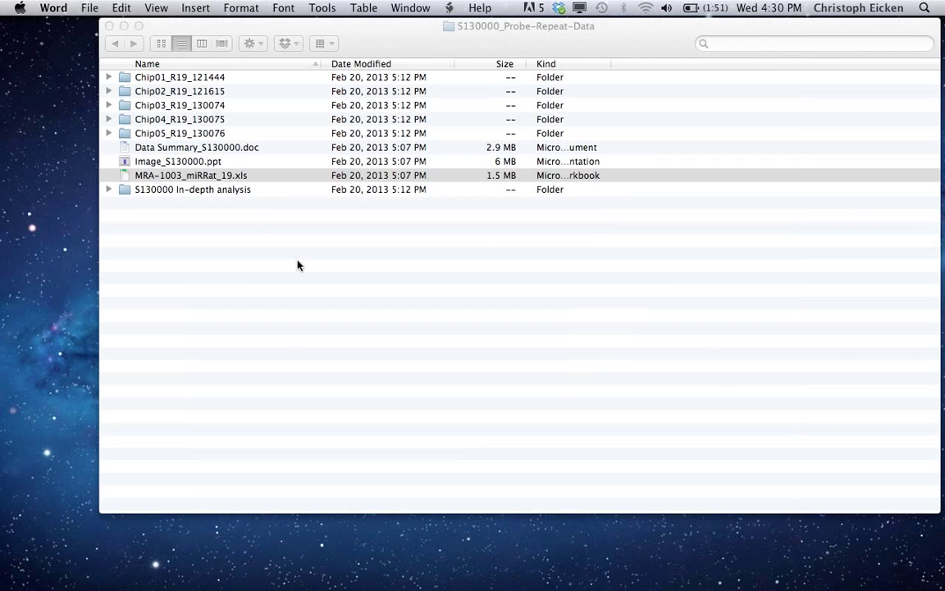